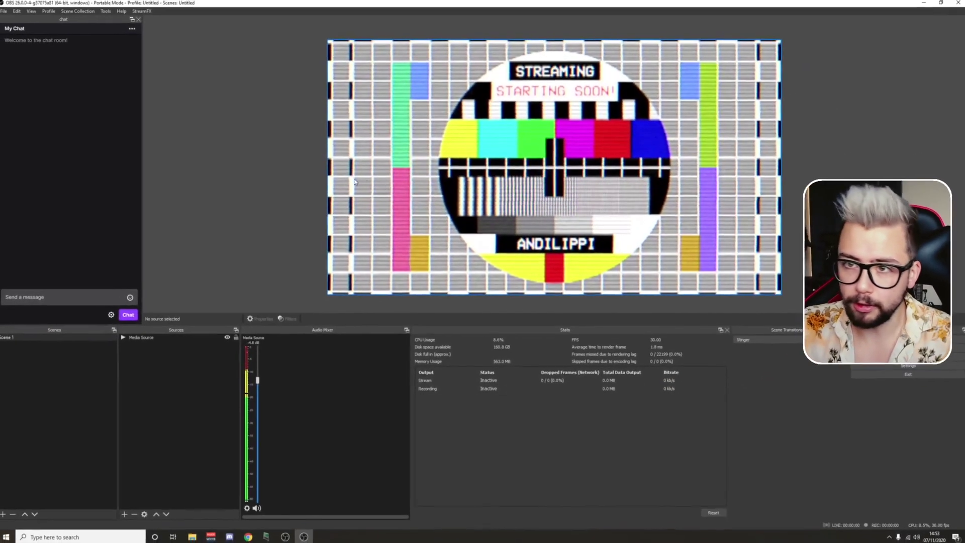
# - Open the LioranBoard Receiver(PC) folder in File Explorer and launch the LioranBoard Receiver executable
pyautogui.click(193, 536)
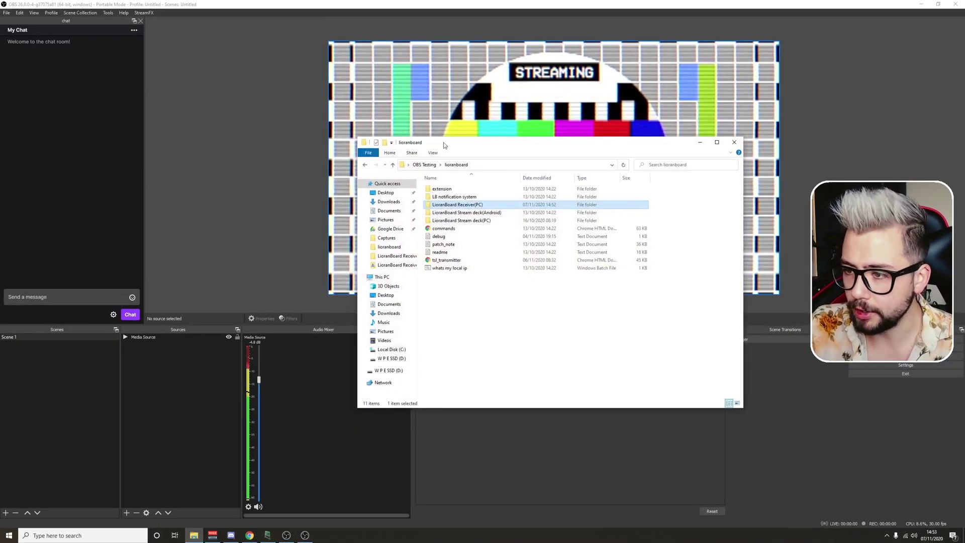
pyautogui.doubleClick(455, 205)
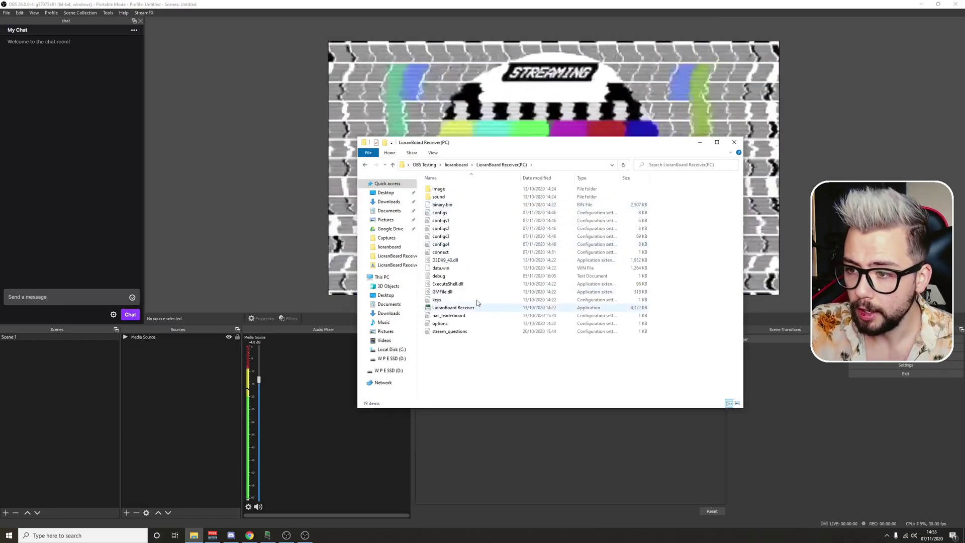
pyautogui.doubleClick(447, 308)
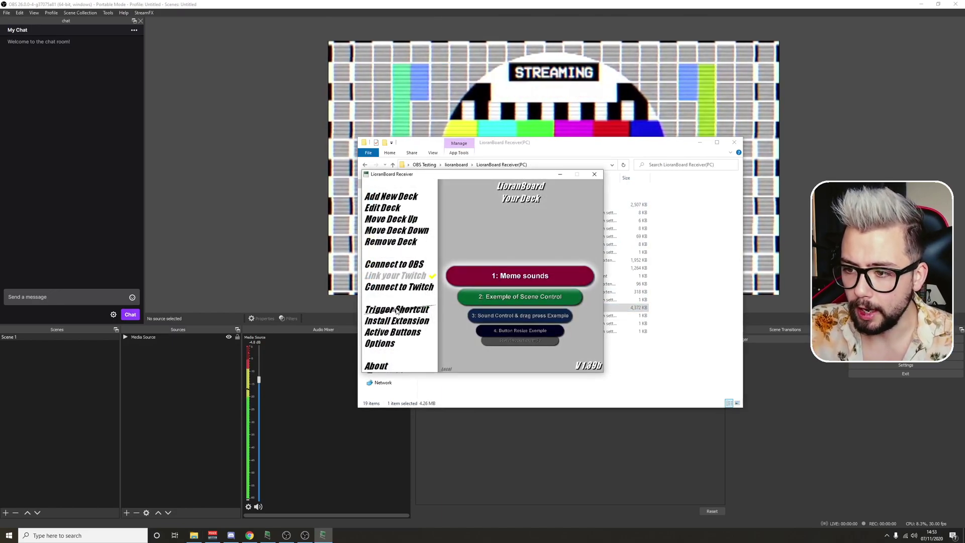
# - Install the Clip it extension from Downloads, choosing tsl_transmitter from the lioranboard folder
pyautogui.click(397, 321)
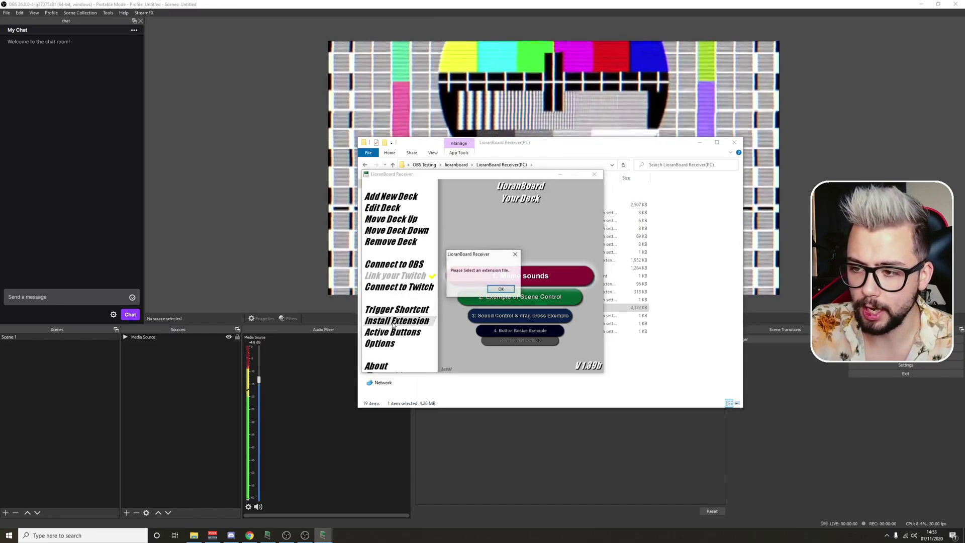
pyautogui.click(499, 287)
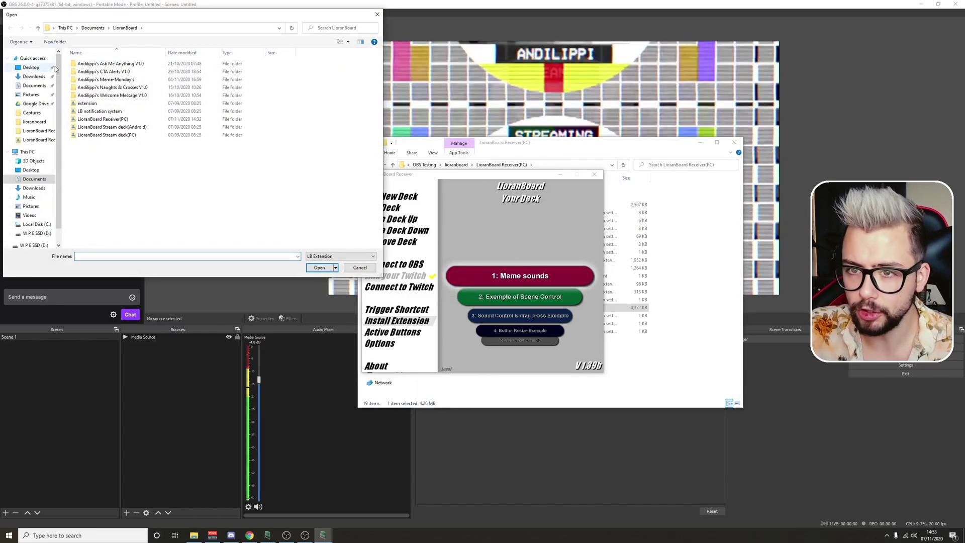
pyautogui.click(49, 77)
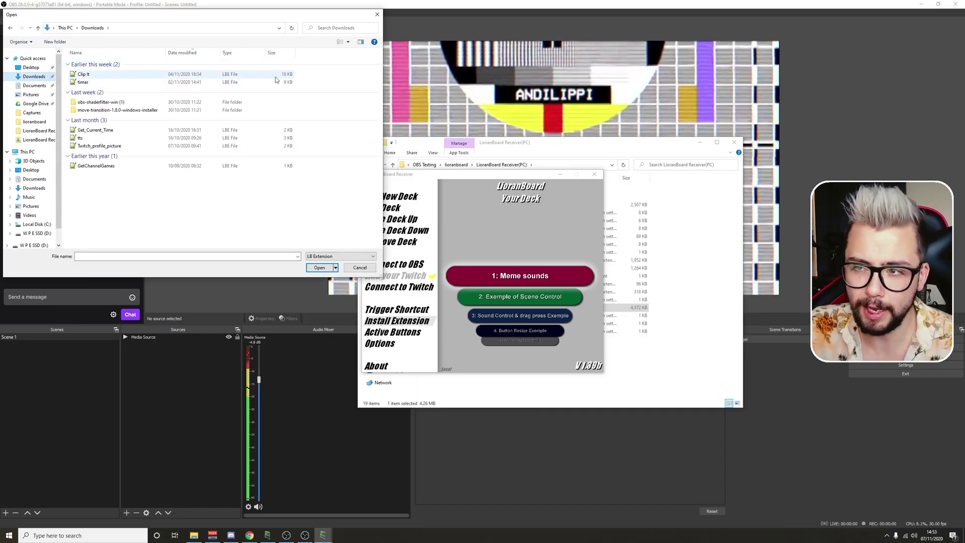
pyautogui.doubleClick(84, 74)
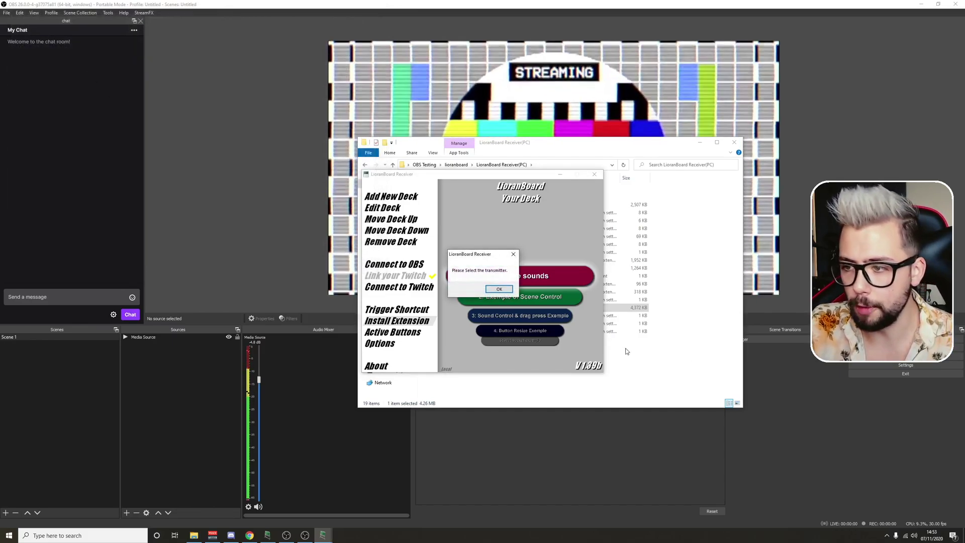
pyautogui.click(499, 290)
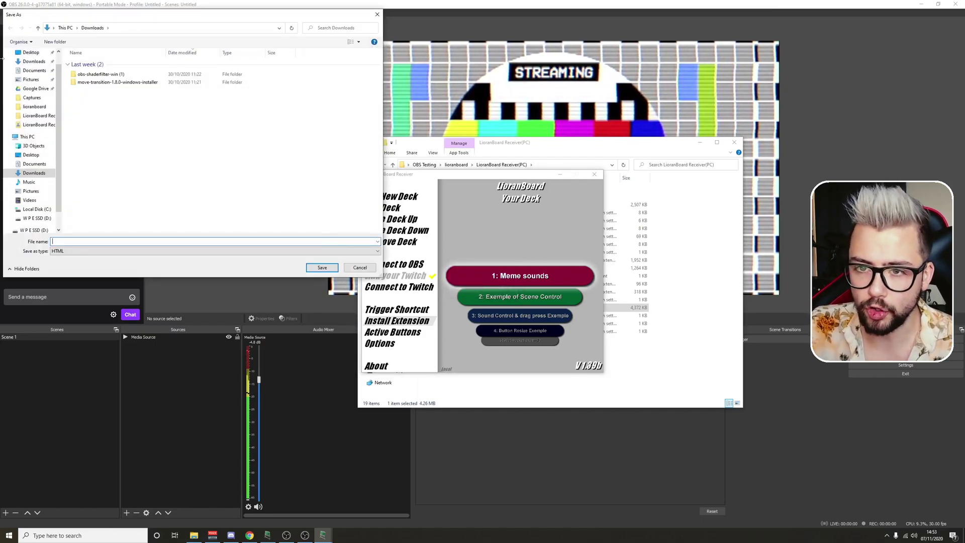
pyautogui.click(33, 107)
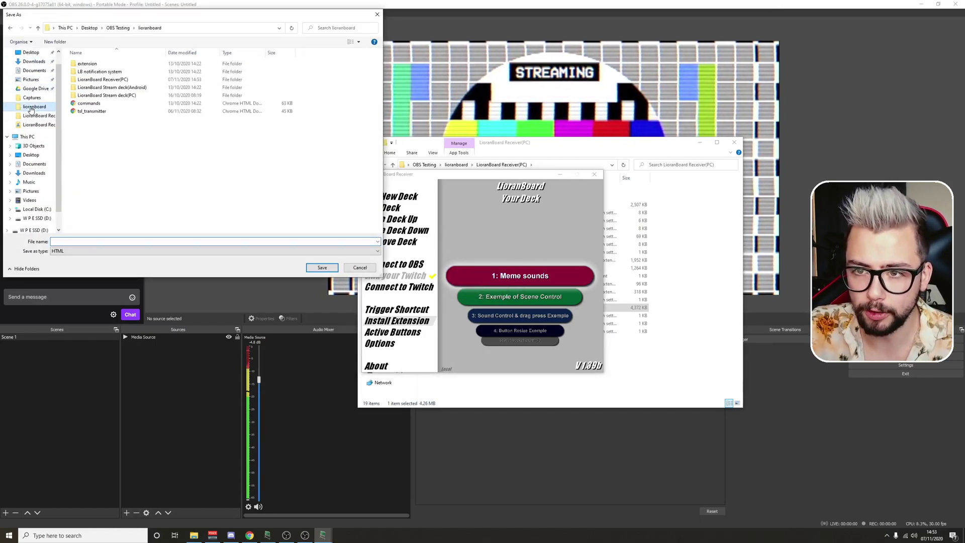
pyautogui.doubleClick(99, 111)
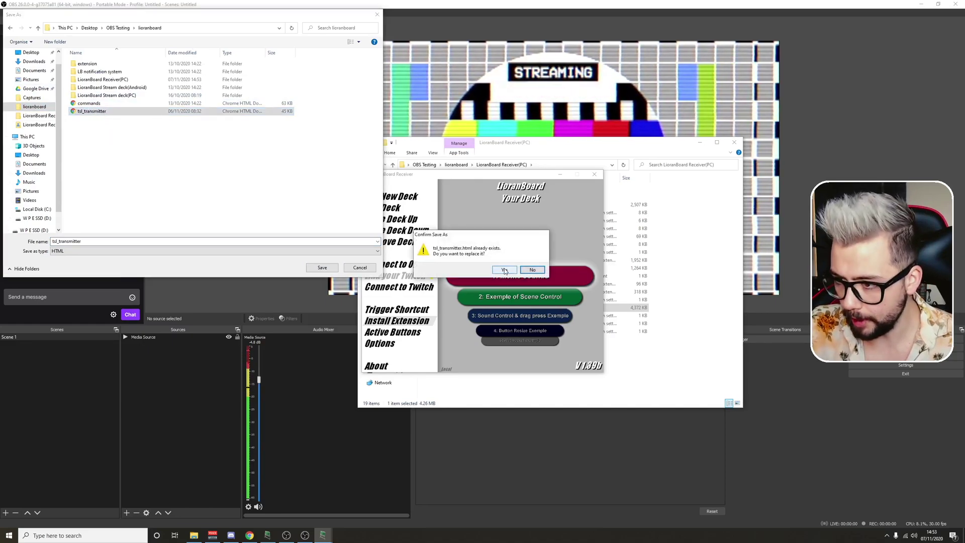
# - Overwrite tsl_transmitter and the existing extension, add the example deck, then close the receiver
pyautogui.click(504, 271)
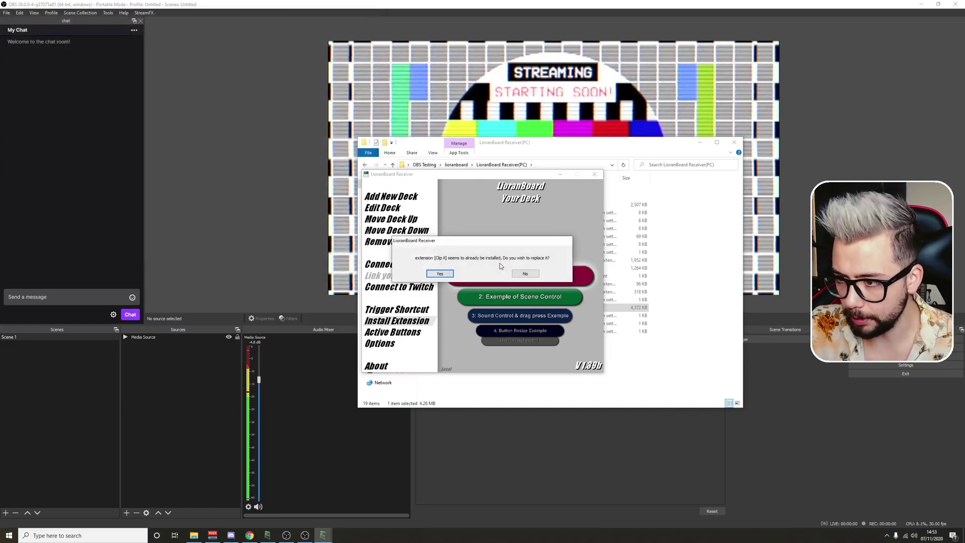
pyautogui.click(438, 272)
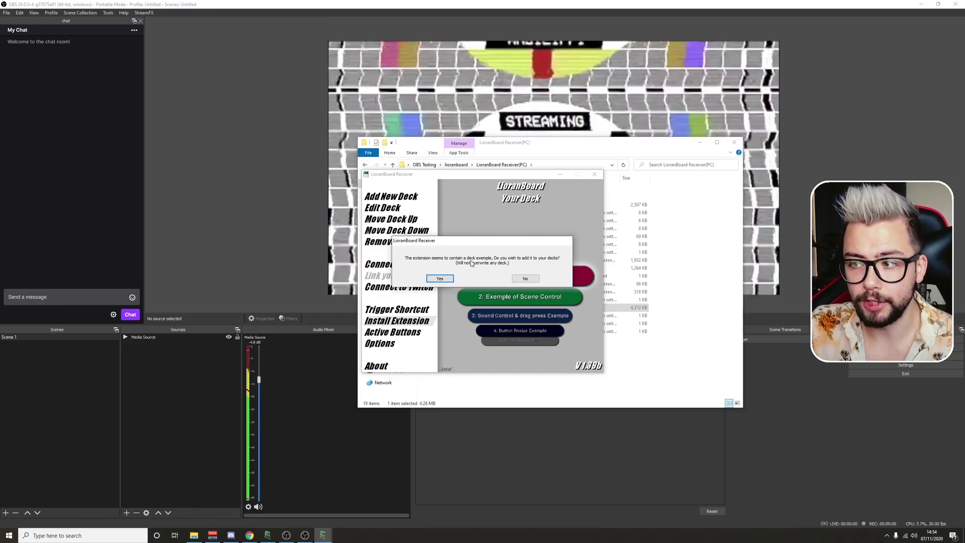
pyautogui.click(439, 278)
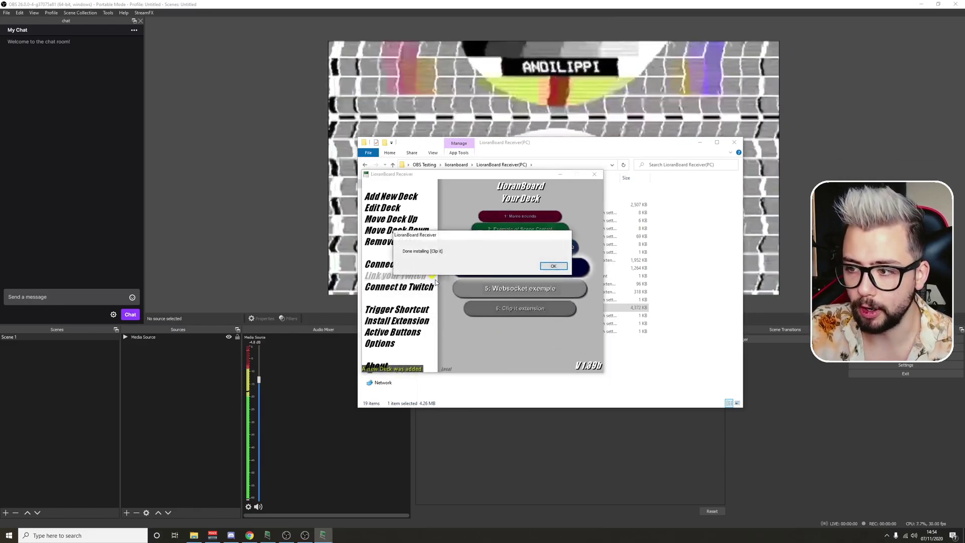
pyautogui.click(553, 266)
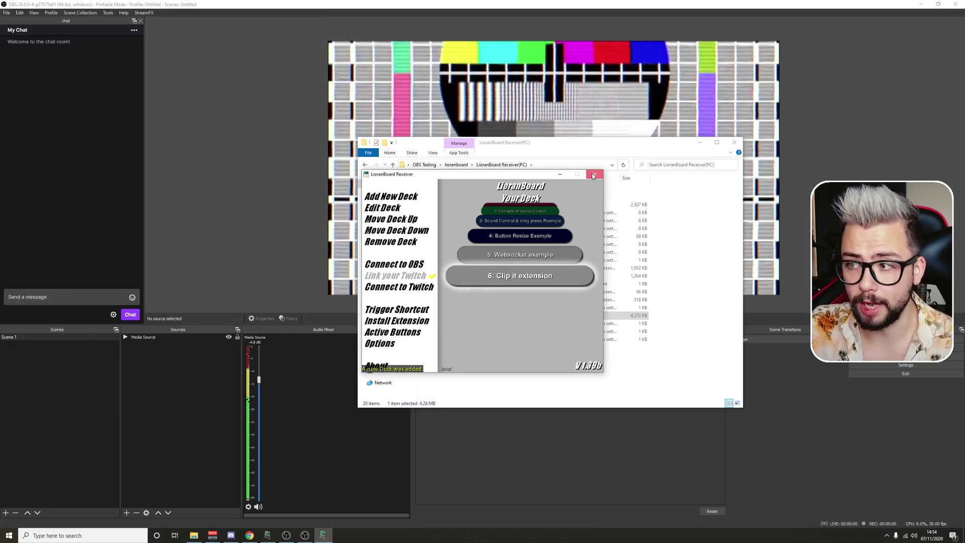
pyautogui.click(594, 175)
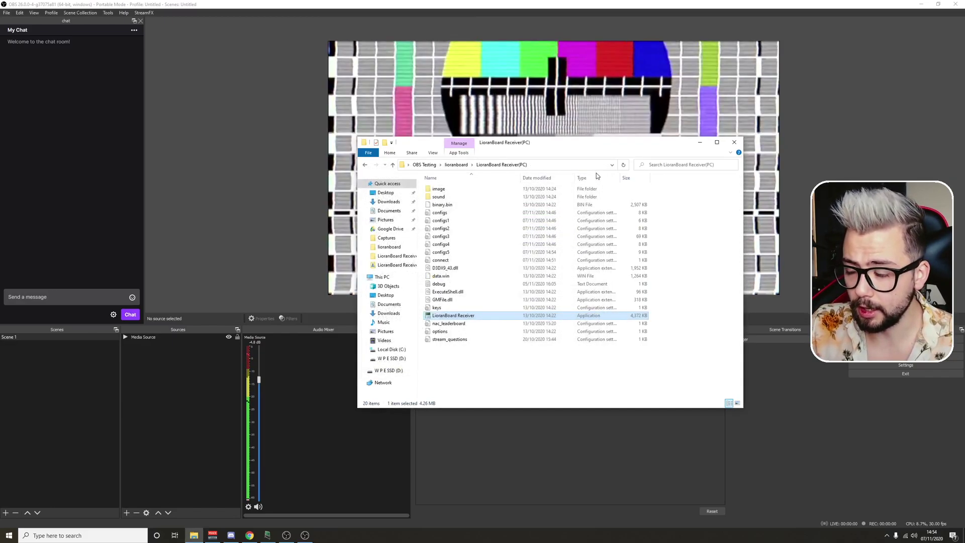
# - View the connect settings file in Notepad, then delete it from the LioranBoard Receiver(PC) folder
pyautogui.click(440, 261)
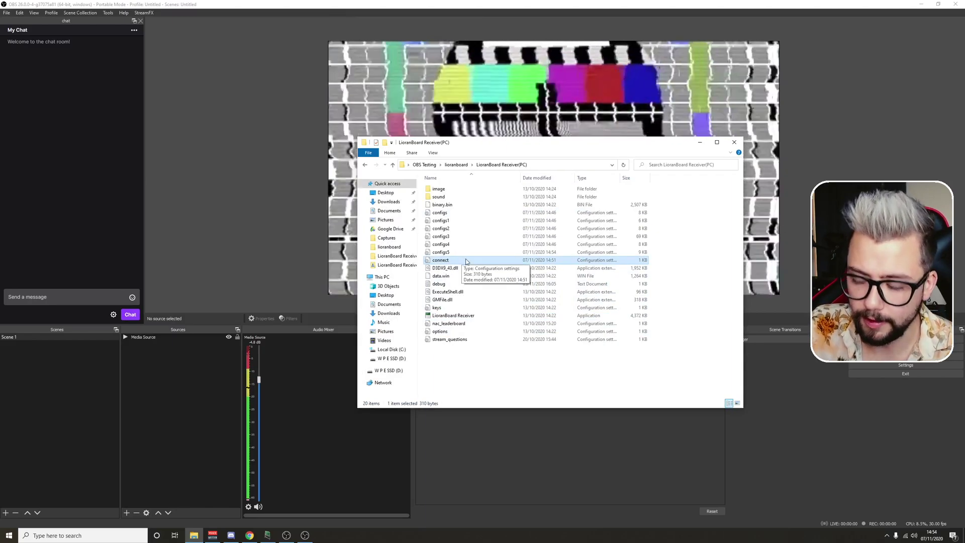
pyautogui.doubleClick(466, 261)
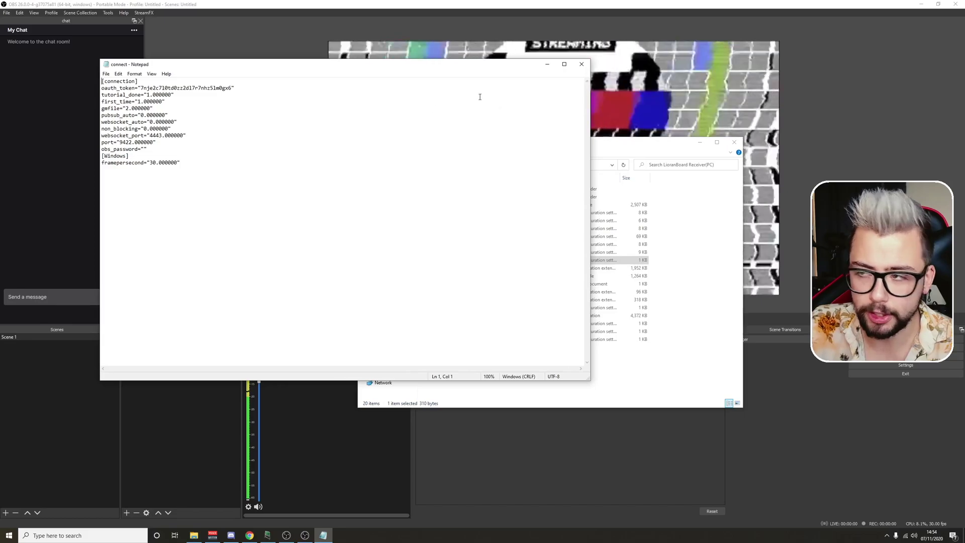
pyautogui.click(582, 64)
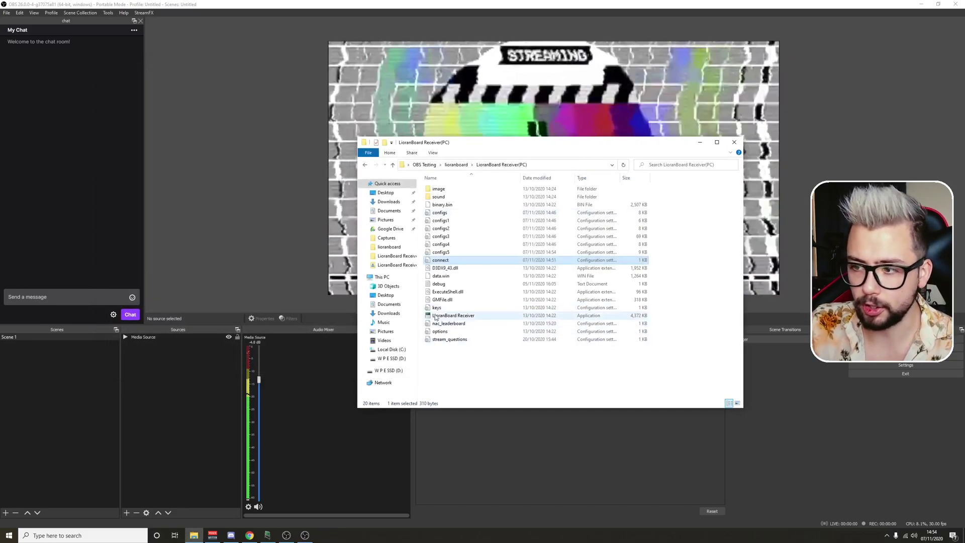
pyautogui.press('Delete')
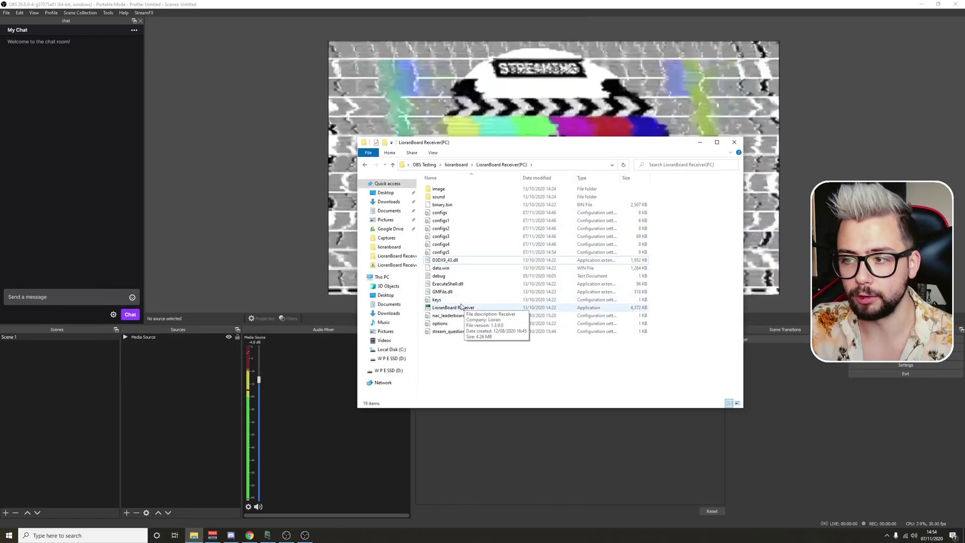
# - Relaunch the receiver, skip the tutorial, accept default Options, and start linking the Twitch account
pyautogui.doubleClick(451, 308)
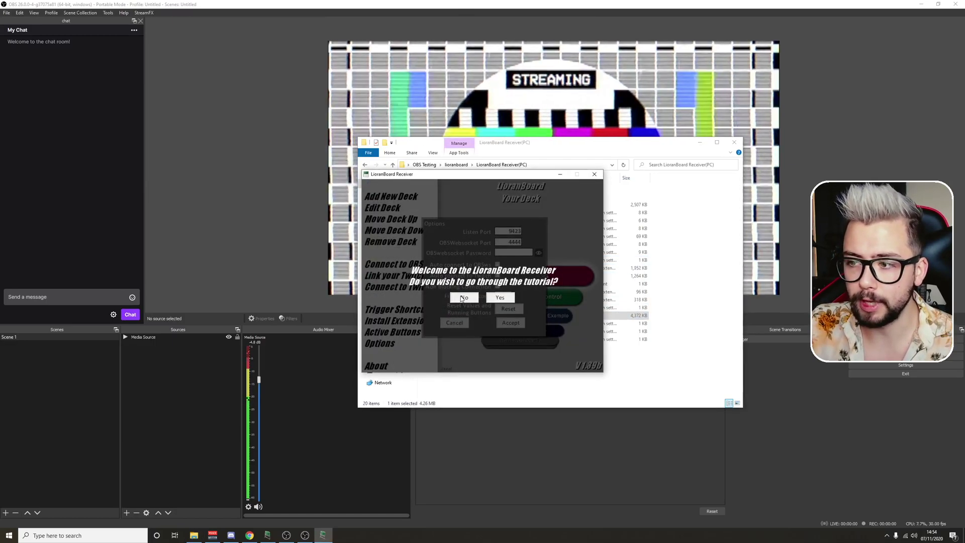
pyautogui.click(463, 298)
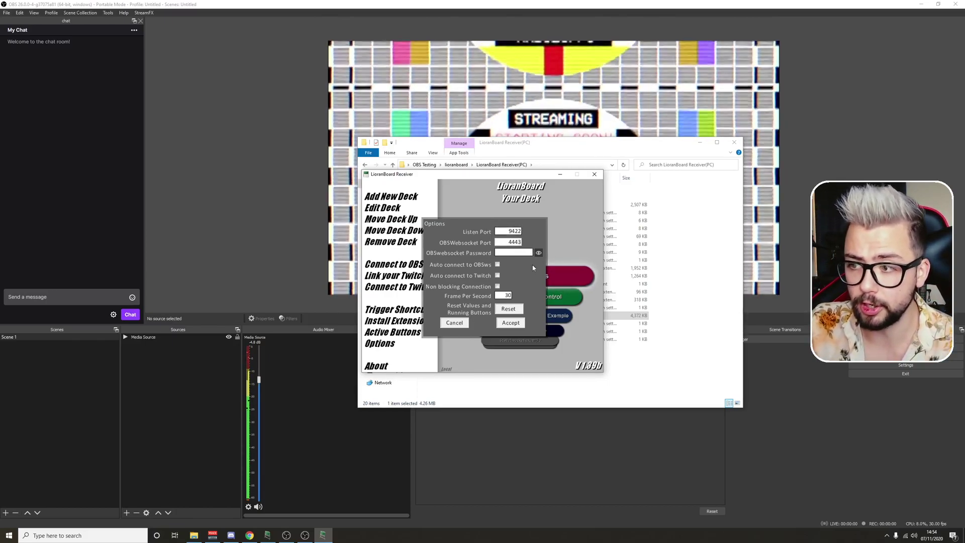
pyautogui.click(511, 323)
pyautogui.press('Return')
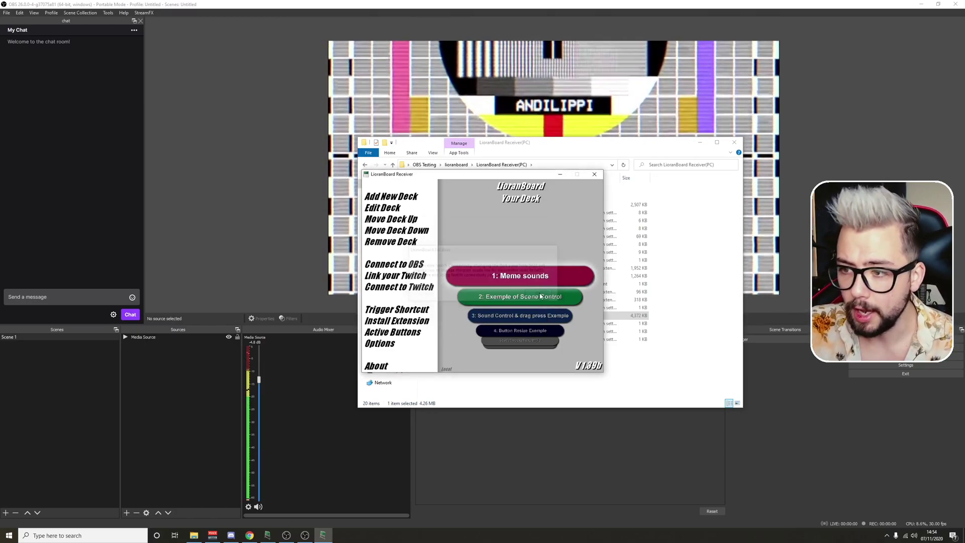
pyautogui.click(388, 276)
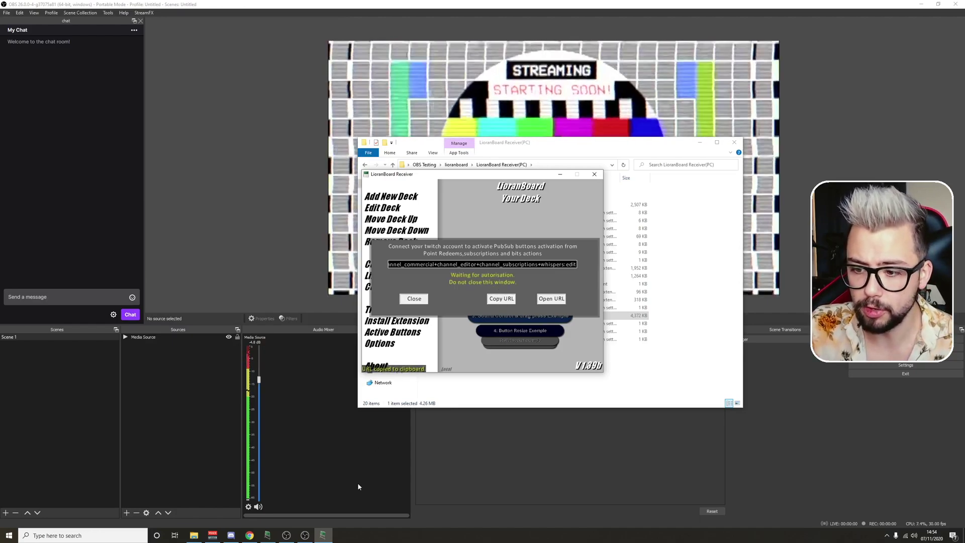
pyautogui.click(103, 535)
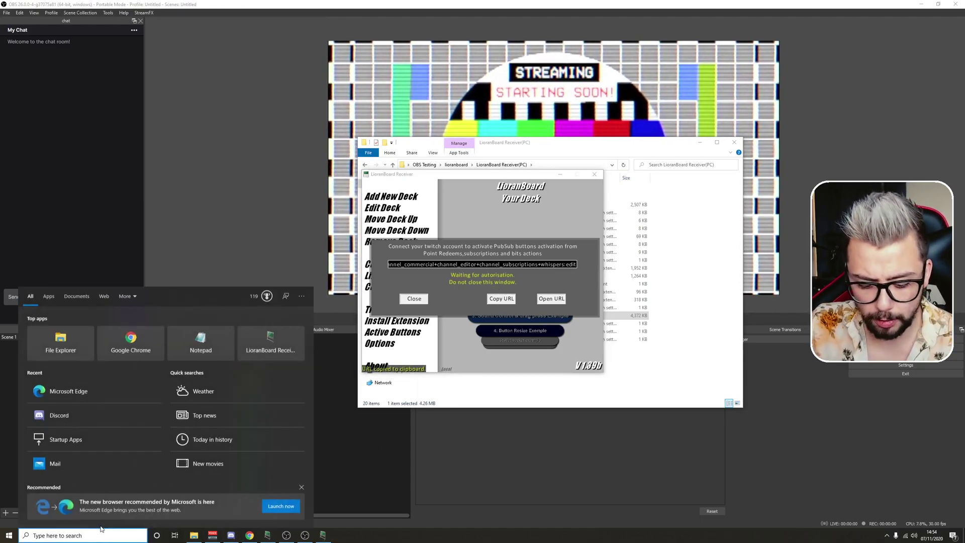
# - In Edge, load the pasted Twitch authorisation URL with +clips:edit appended, then close Edge
pyautogui.write('edg')
pyautogui.press('Return')
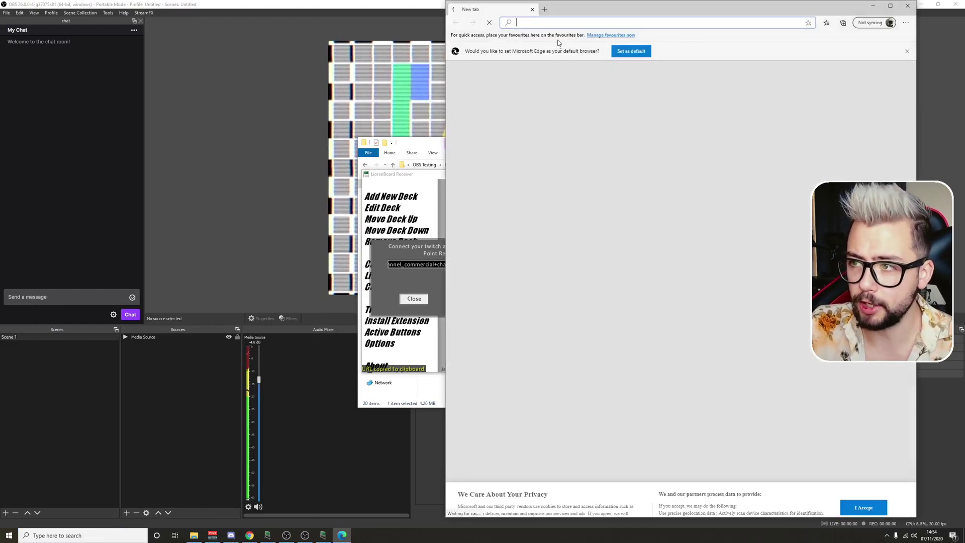
pyautogui.hotkey('ctrl', 'v')
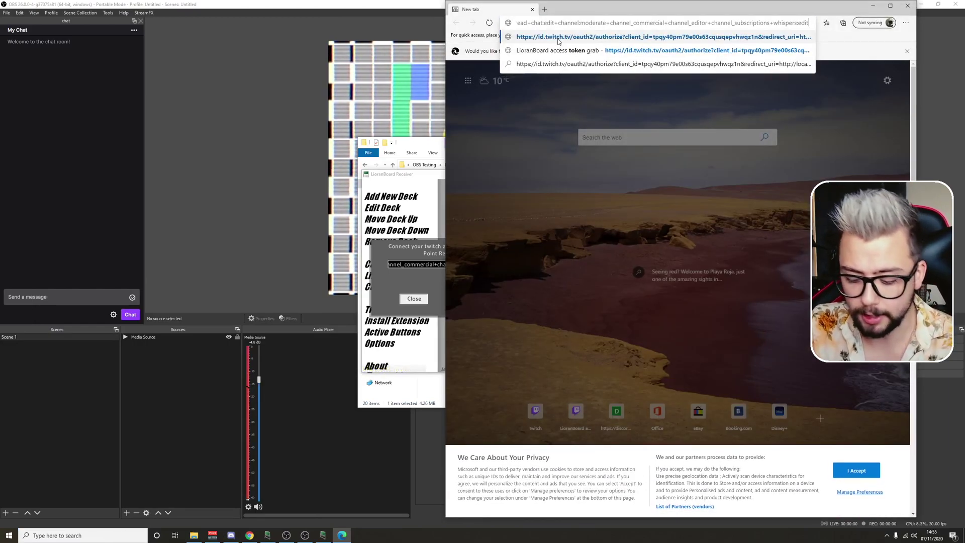
pyautogui.write('+clips:edit')
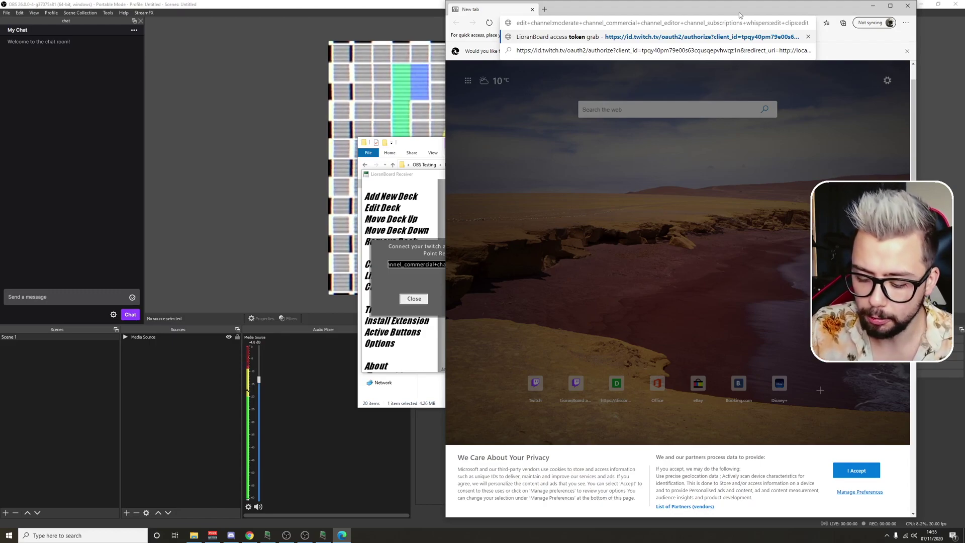
pyautogui.press('Return')
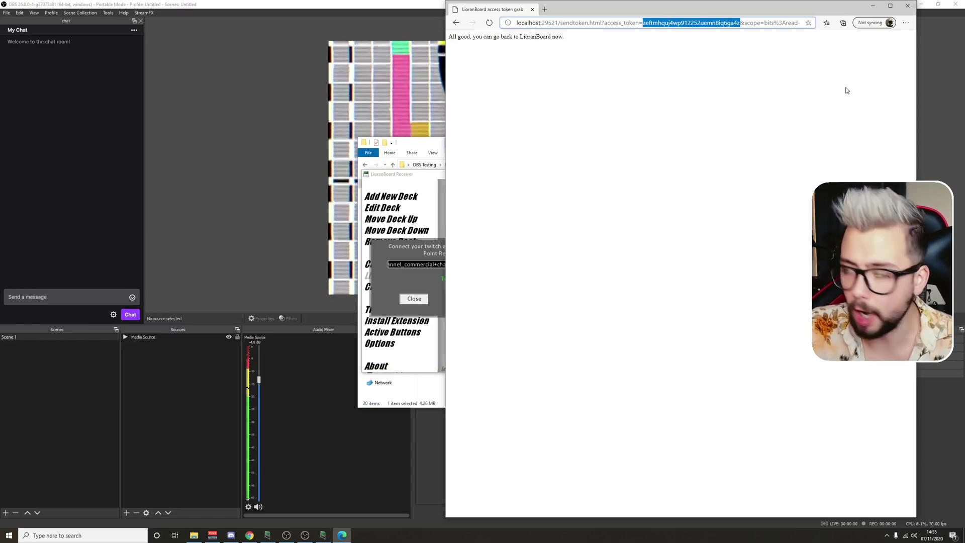
pyautogui.click(907, 6)
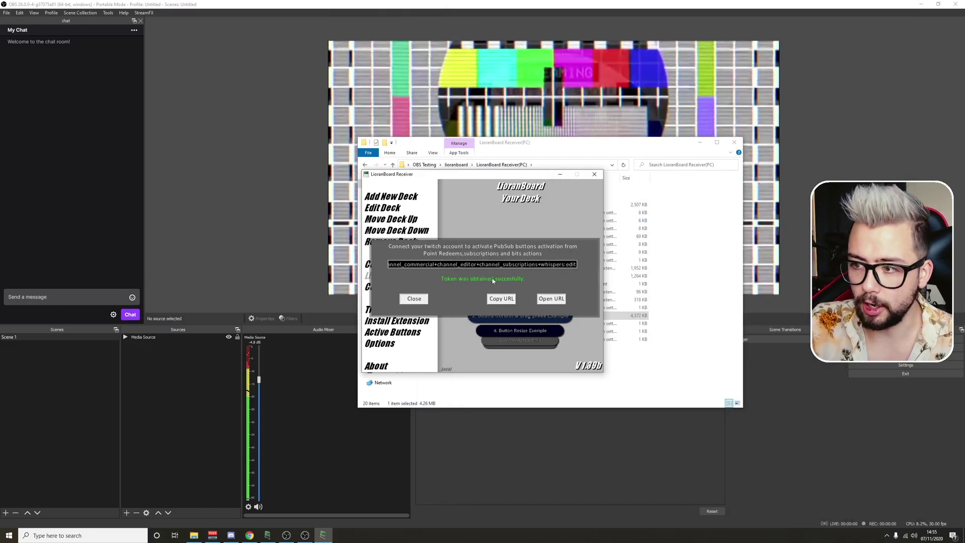
# - Close the Twitch dialog, connect the receiver to OBS, and bring File Explorer forward
pyautogui.click(414, 299)
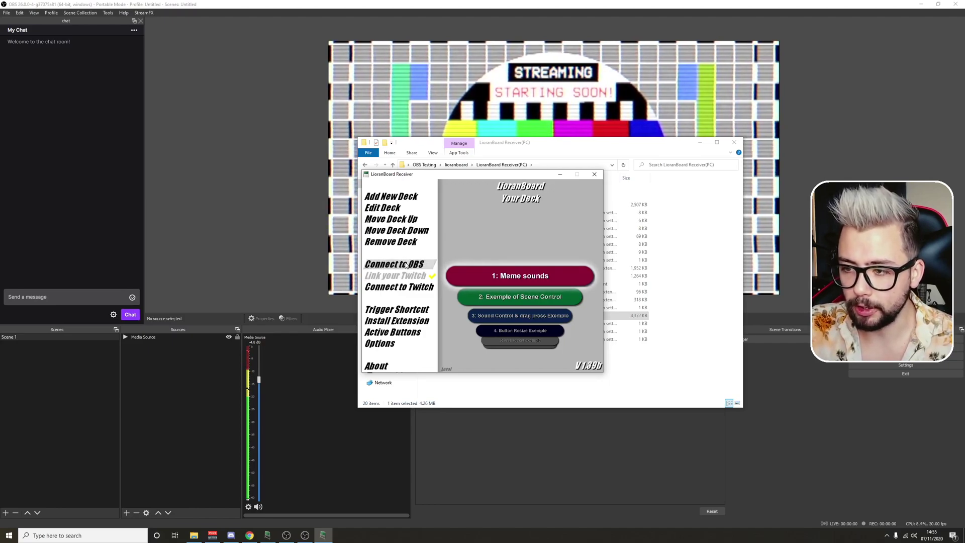
pyautogui.click(390, 265)
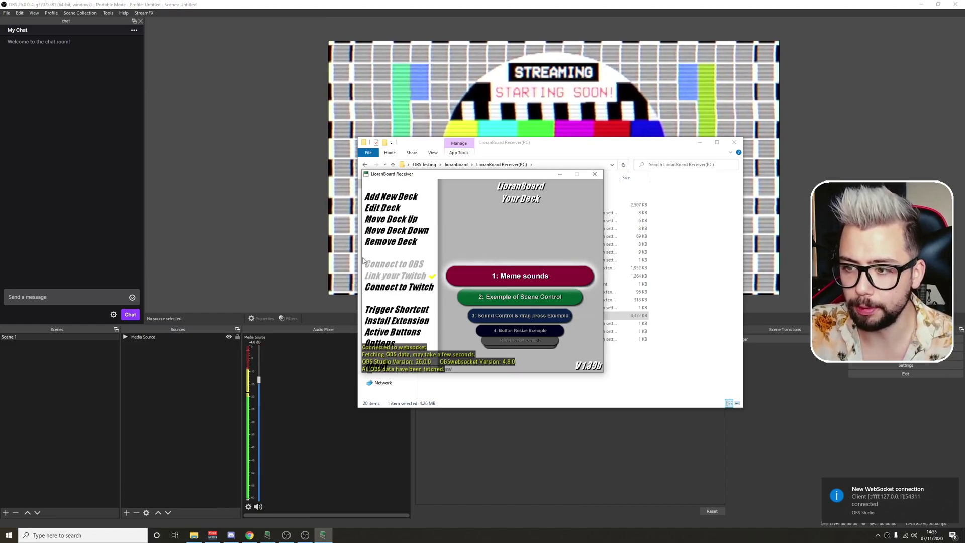
pyautogui.click(625, 331)
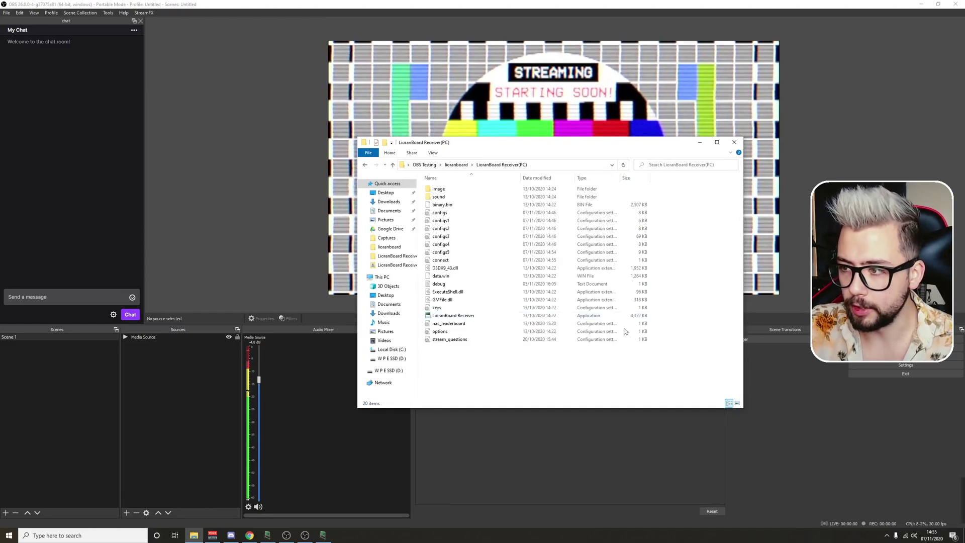
# - Open tsl_transmitter from the lioranboard folder in Chrome, confirm Clip it is installed, then minimize Chrome
pyautogui.click(456, 165)
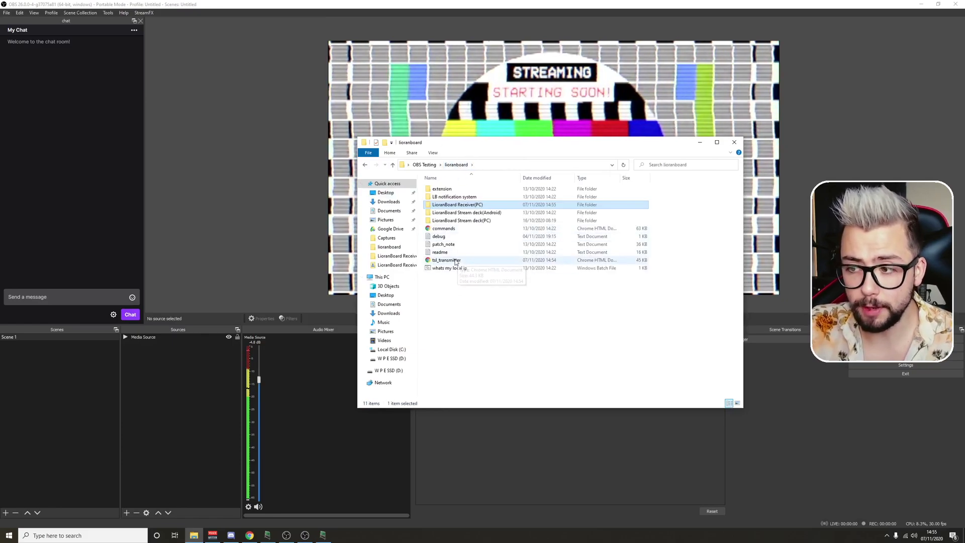
pyautogui.doubleClick(454, 260)
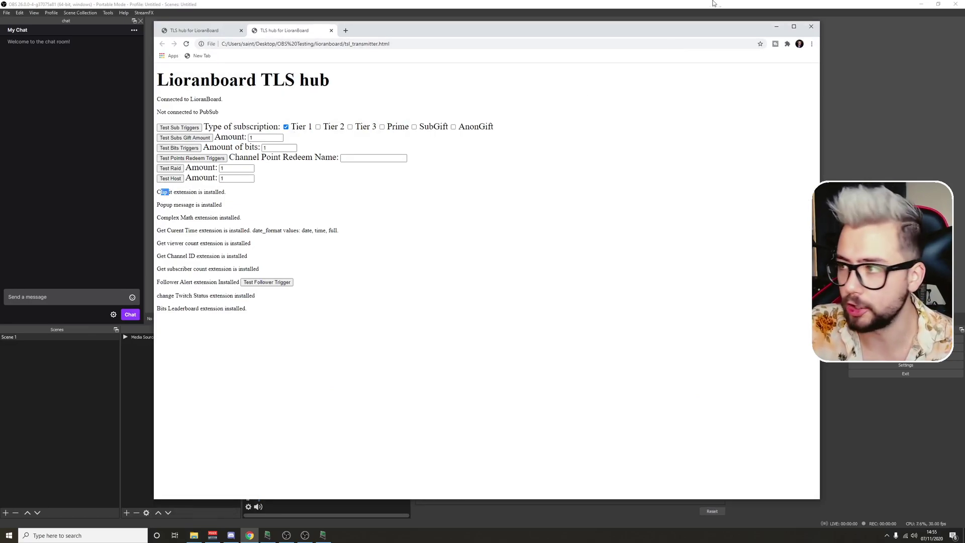
pyautogui.click(776, 25)
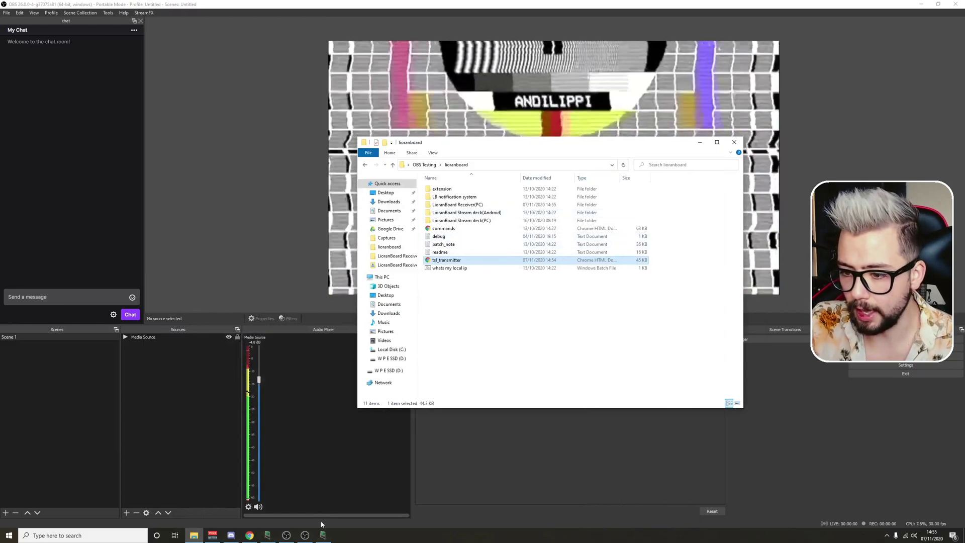
# - Connect the receiver to Twitch and open the '6: Clip it extension' deck
pyautogui.click(323, 536)
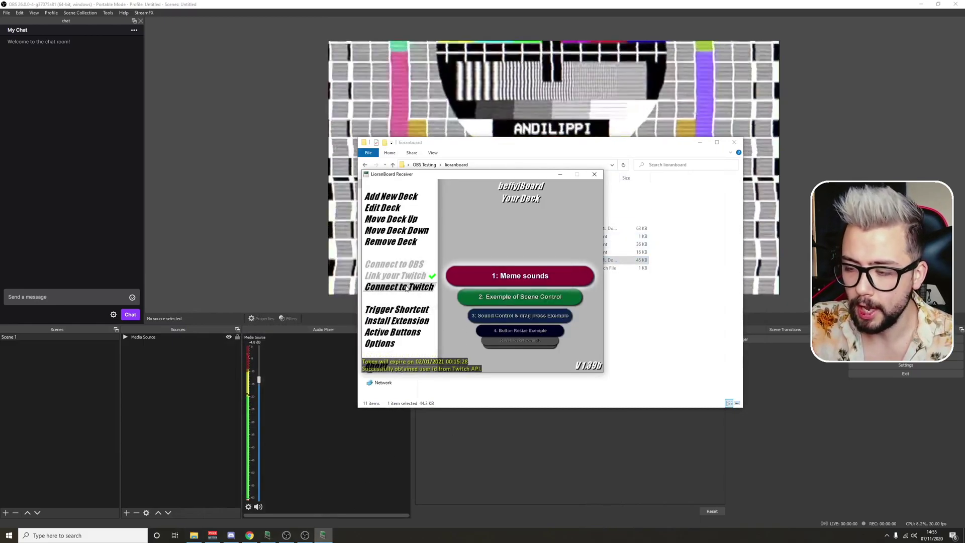
pyautogui.click(406, 288)
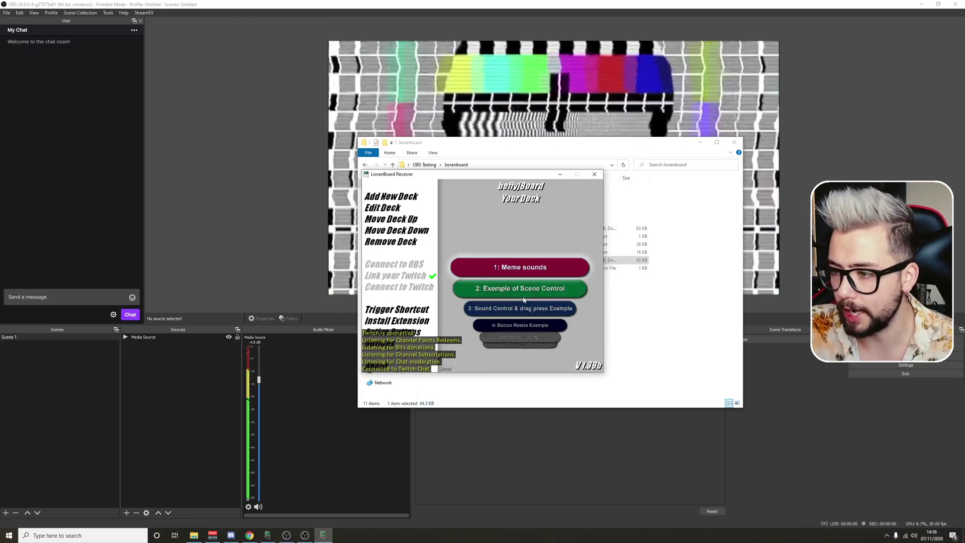
pyautogui.scroll(-2, 523, 280)
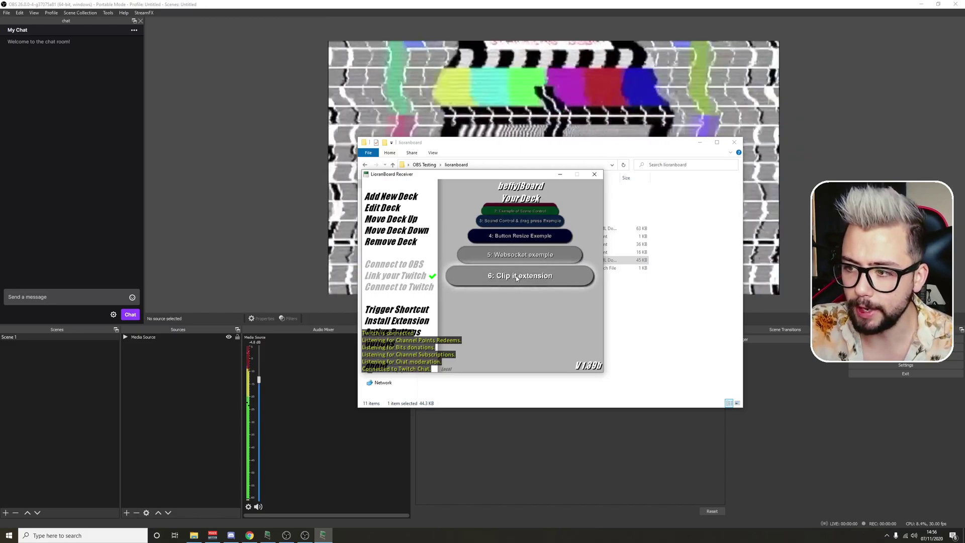
pyautogui.click(517, 278)
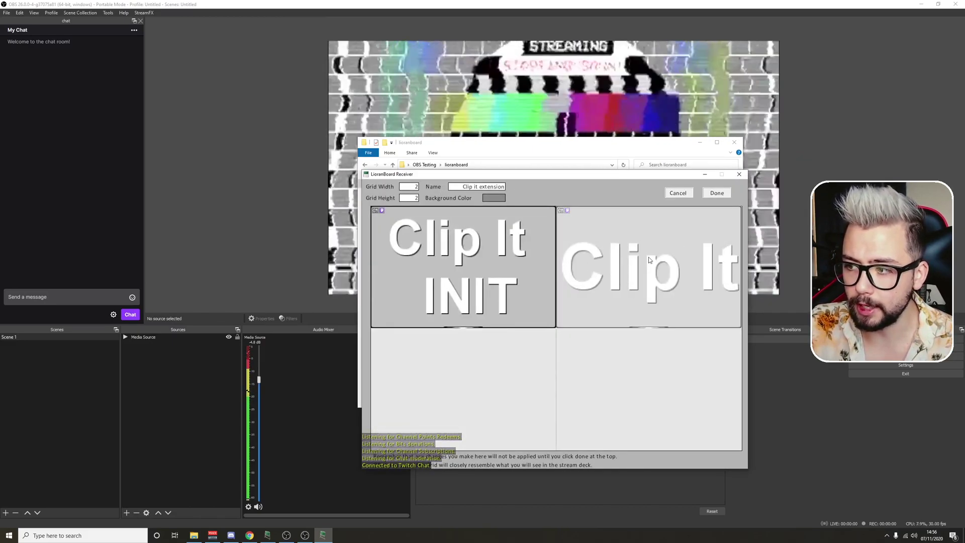
# - Review the Clip It button's action list and close it without saving
pyautogui.rightClick(649, 258)
pyautogui.click(662, 321)
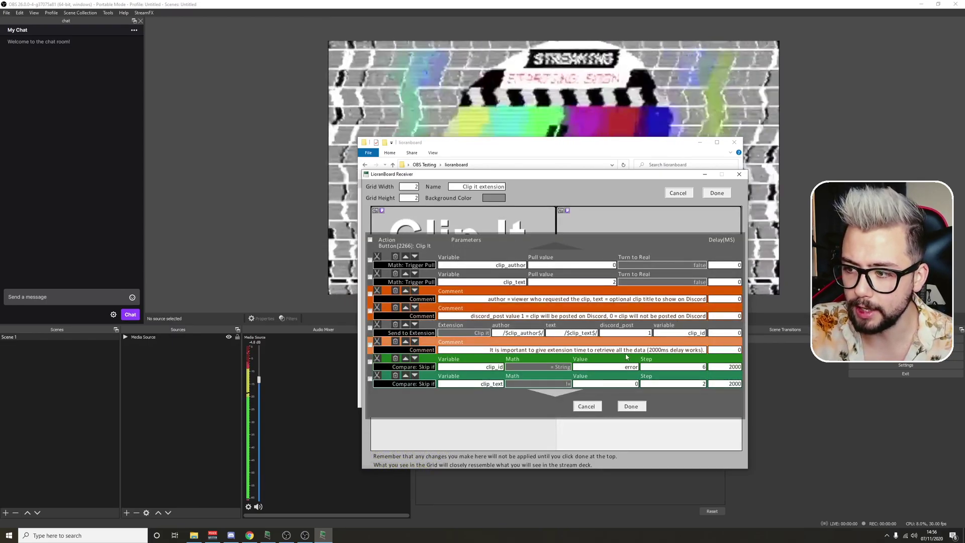
pyautogui.scroll(-1, 624, 342)
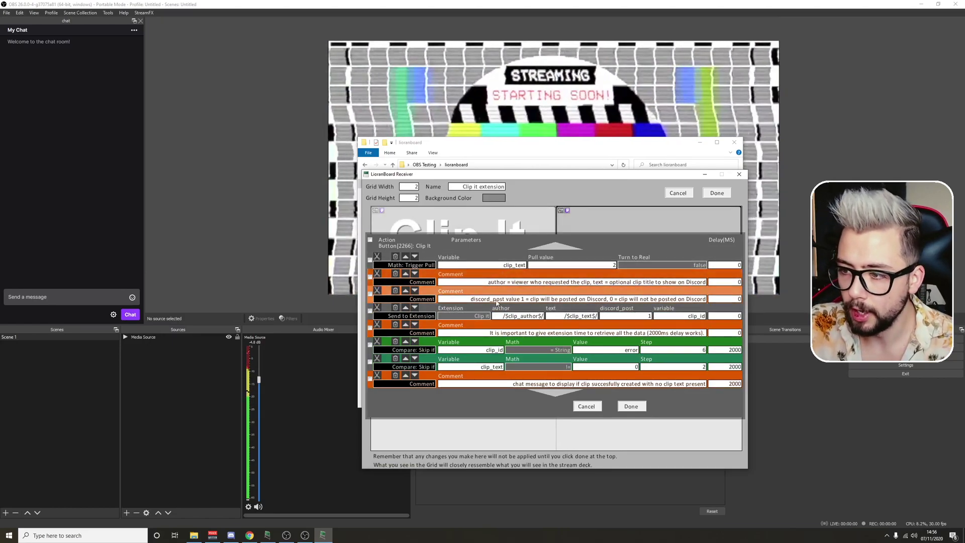
pyautogui.scroll(-5, 467, 285)
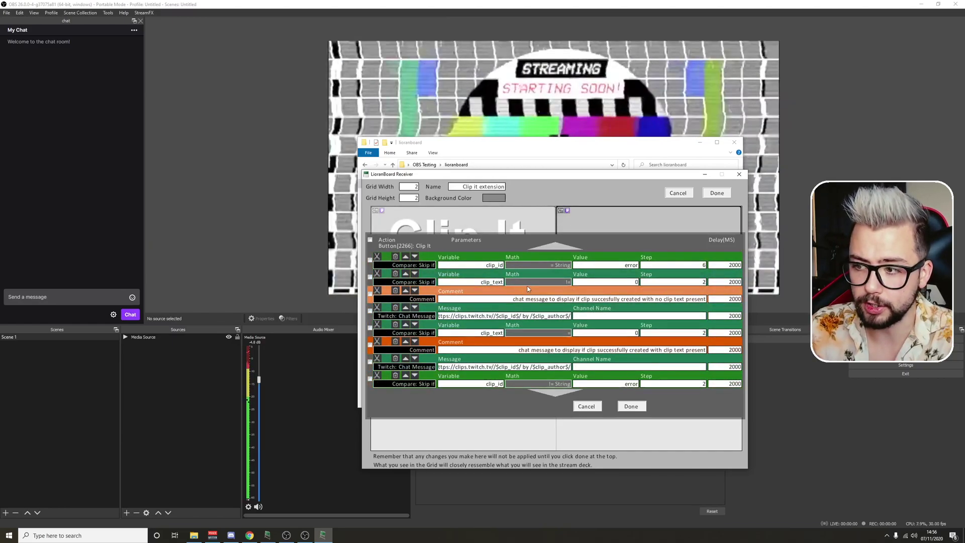
pyautogui.scroll(-2, 578, 362)
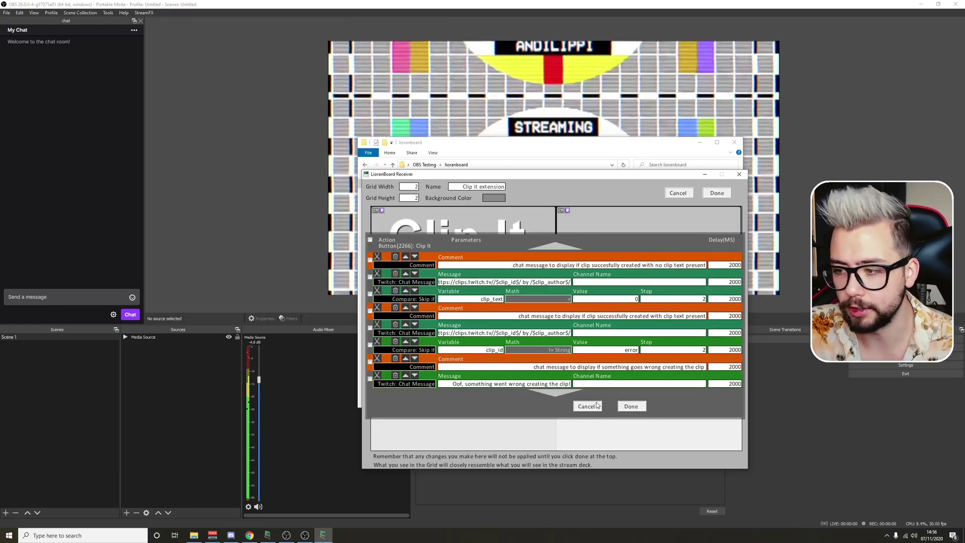
pyautogui.click(597, 407)
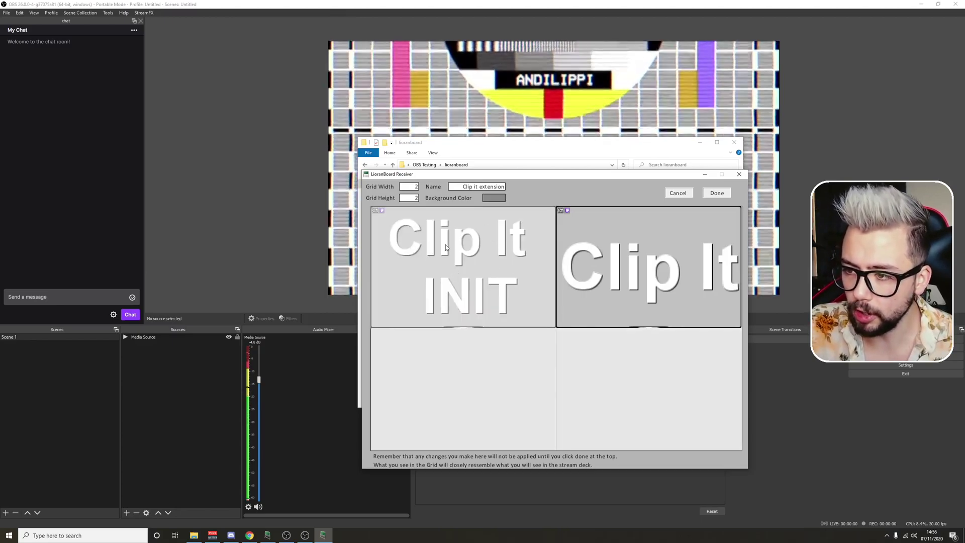
# - Paste the OAuth token into the Clip It INIT button's oauthtoken setting
pyautogui.rightClick(481, 258)
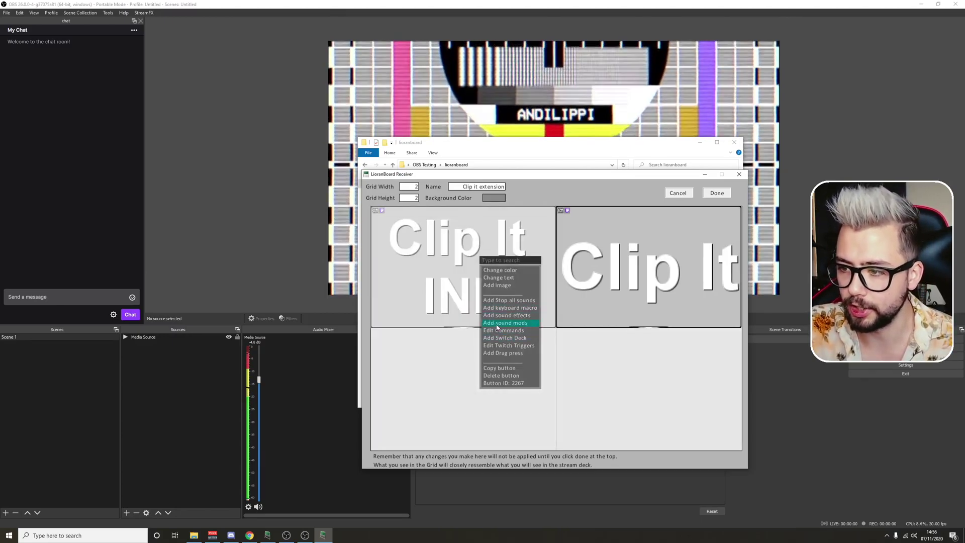
pyautogui.click(497, 331)
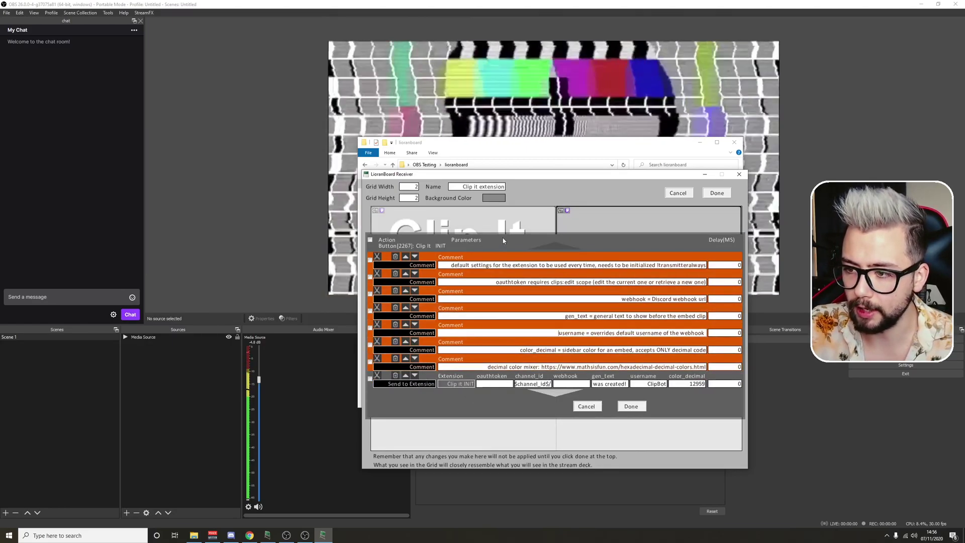
pyautogui.scroll(-1, 502, 346)
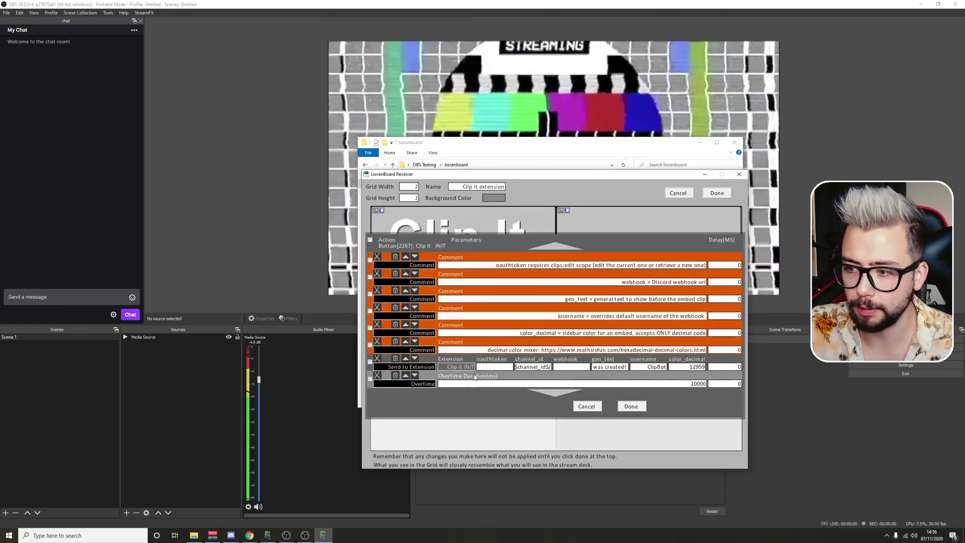
pyautogui.hotkey('ctrl', 'v')
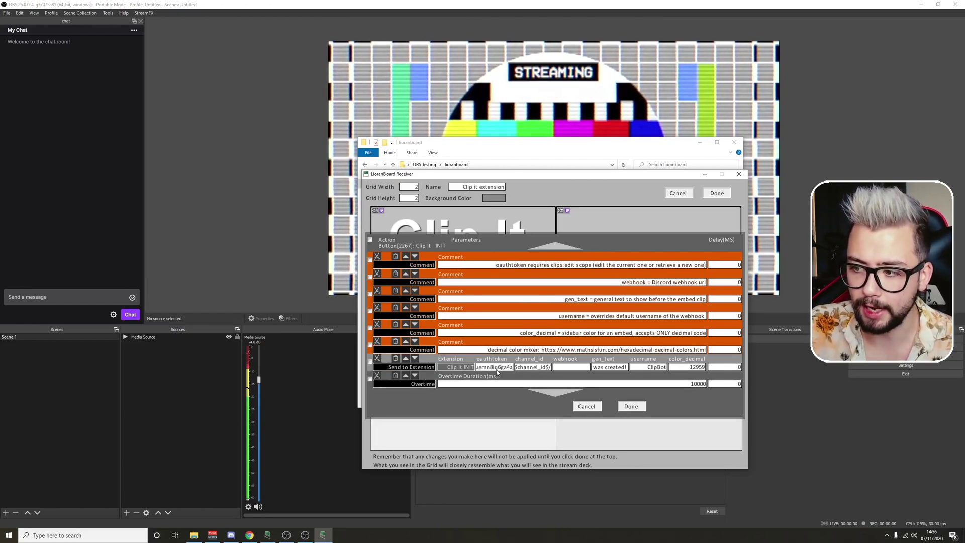
pyautogui.click(564, 368)
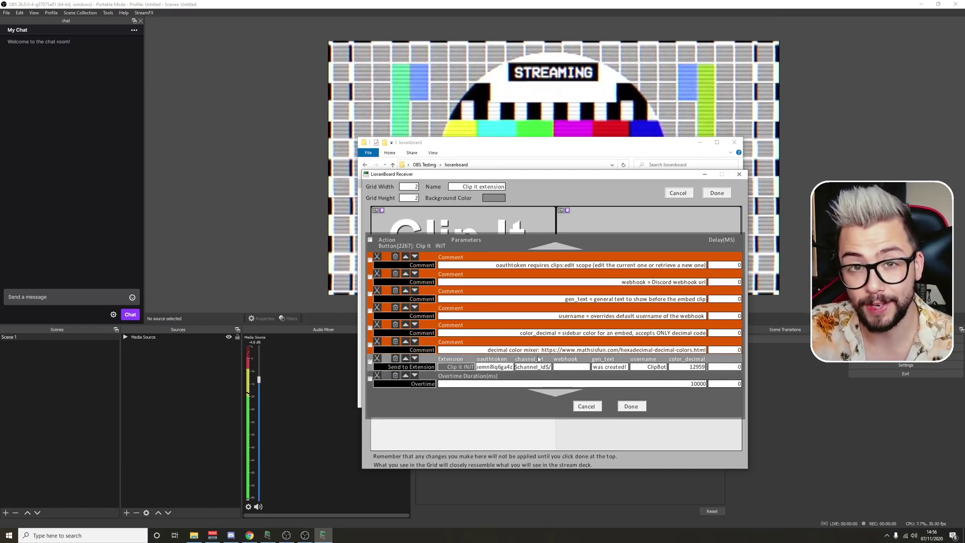
pyautogui.click(231, 535)
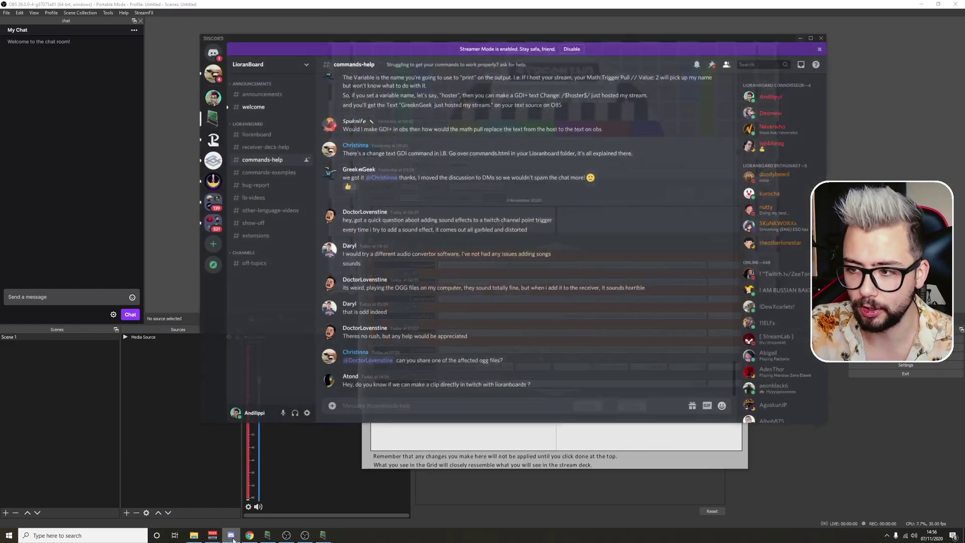
# - In The Lippi Committee server, create the Captain Hook webhook for twitch-clips, then minimize Discord
pyautogui.click(215, 98)
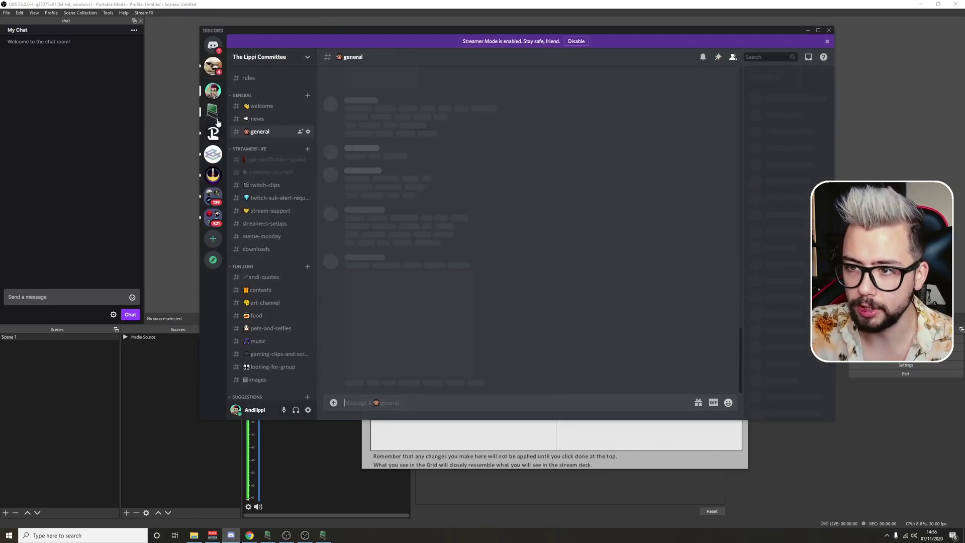
pyautogui.click(268, 188)
pyautogui.click(308, 186)
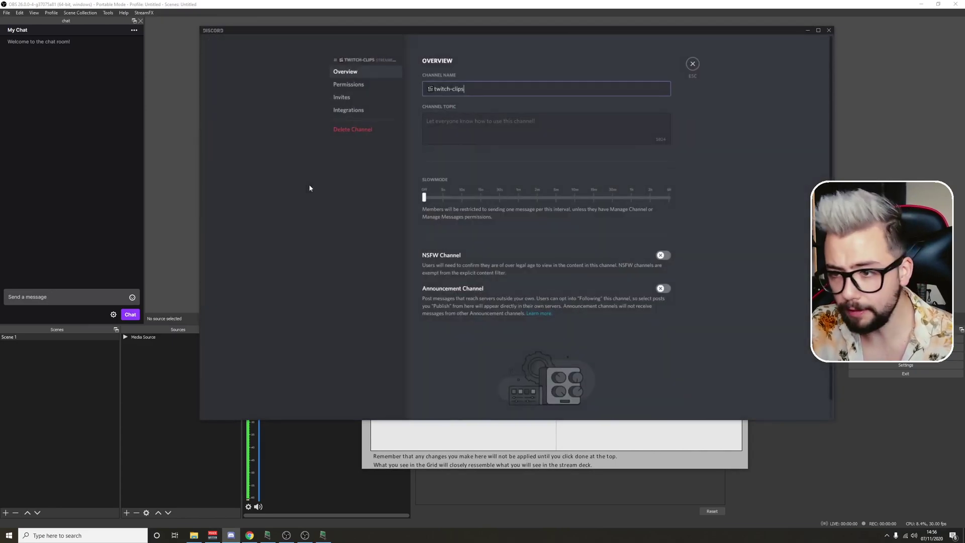
pyautogui.click(346, 111)
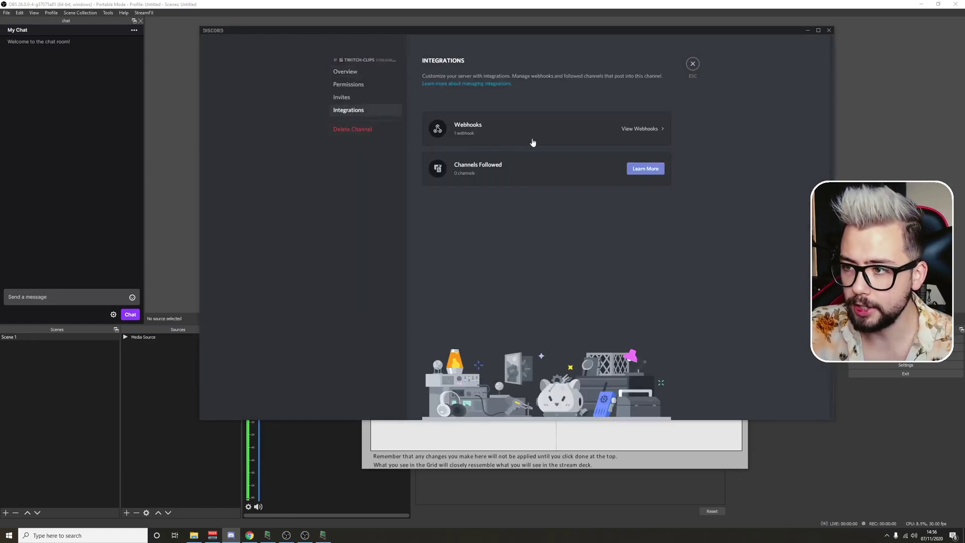
pyautogui.click(507, 133)
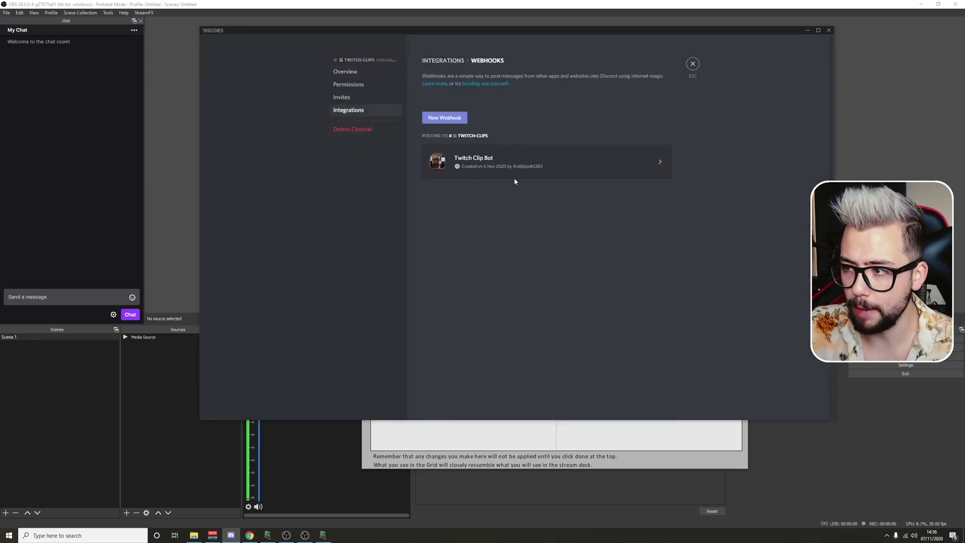
pyautogui.click(446, 118)
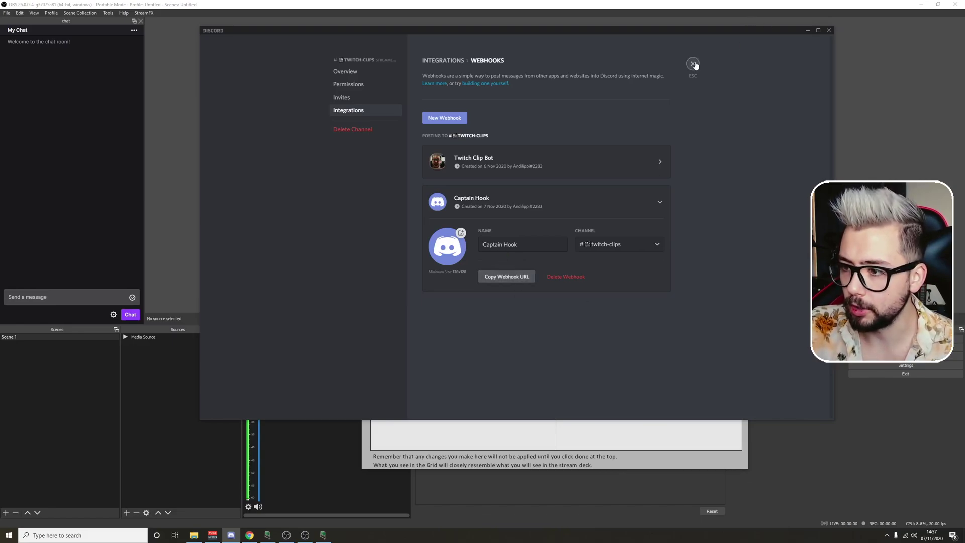
pyautogui.click(692, 65)
pyautogui.click(806, 31)
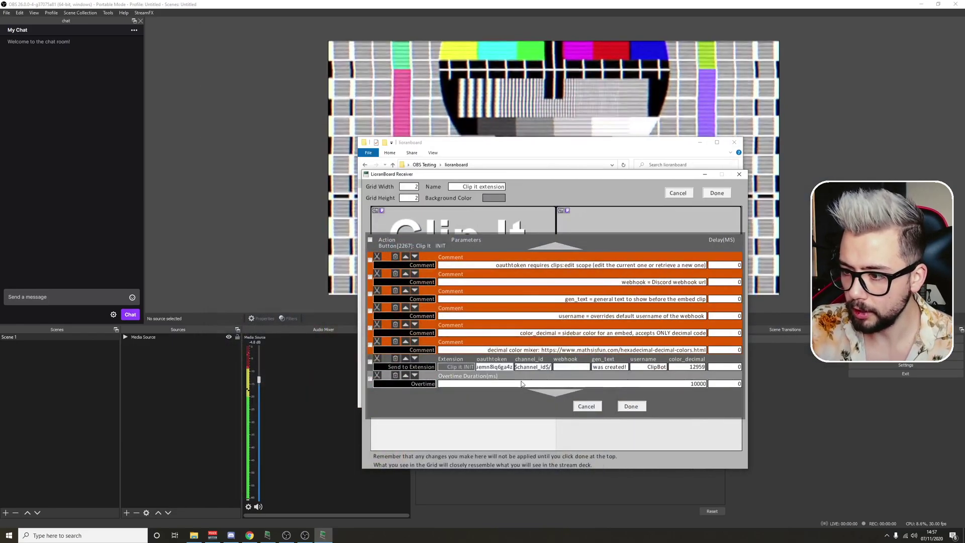
# - Paste the Discord webhook URL and change the Clip It username to 'ClipBot Test'
pyautogui.click(571, 366)
pyautogui.hotkey('ctrl', 'v')
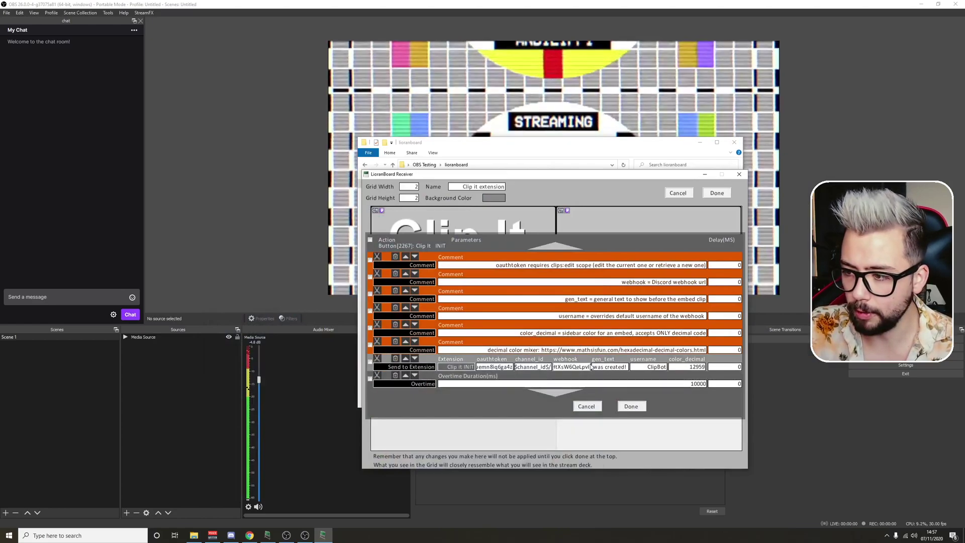
pyautogui.moveTo(594, 367); pyautogui.dragTo(581, 369)
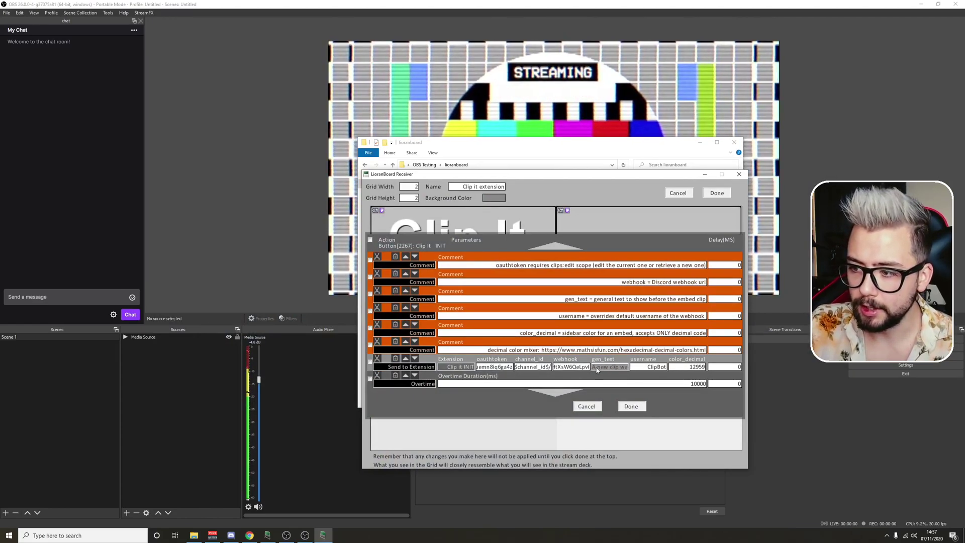
pyautogui.click(596, 370)
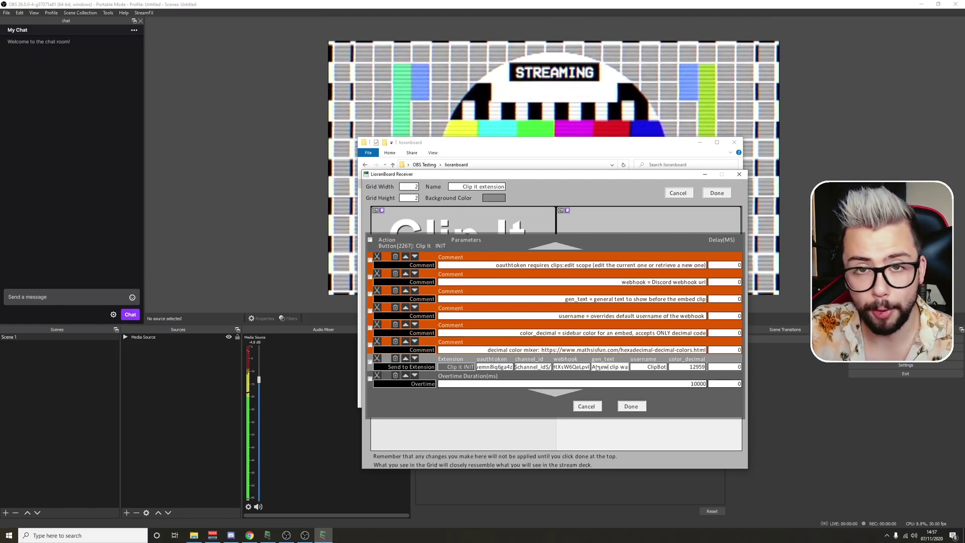
pyautogui.moveTo(597, 368); pyautogui.dragTo(621, 369)
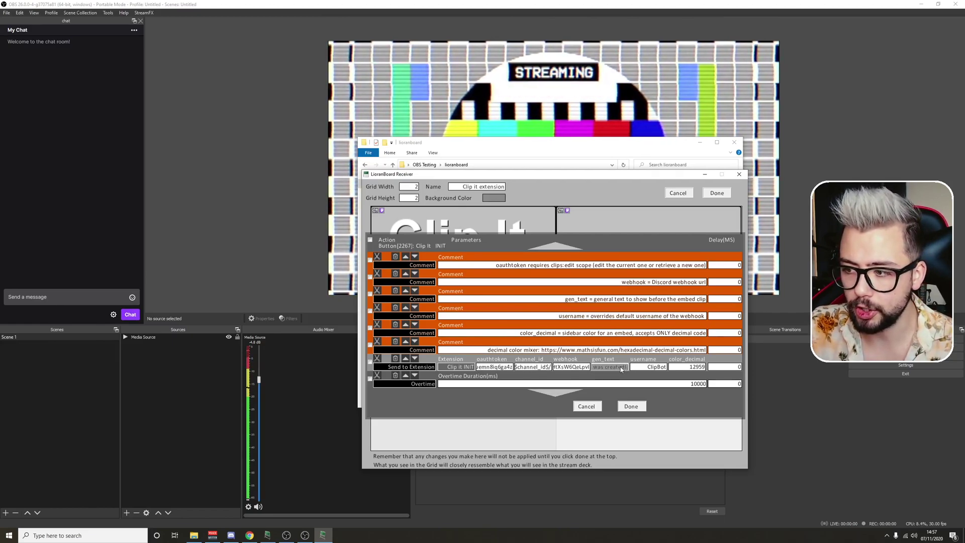
pyautogui.click(621, 369)
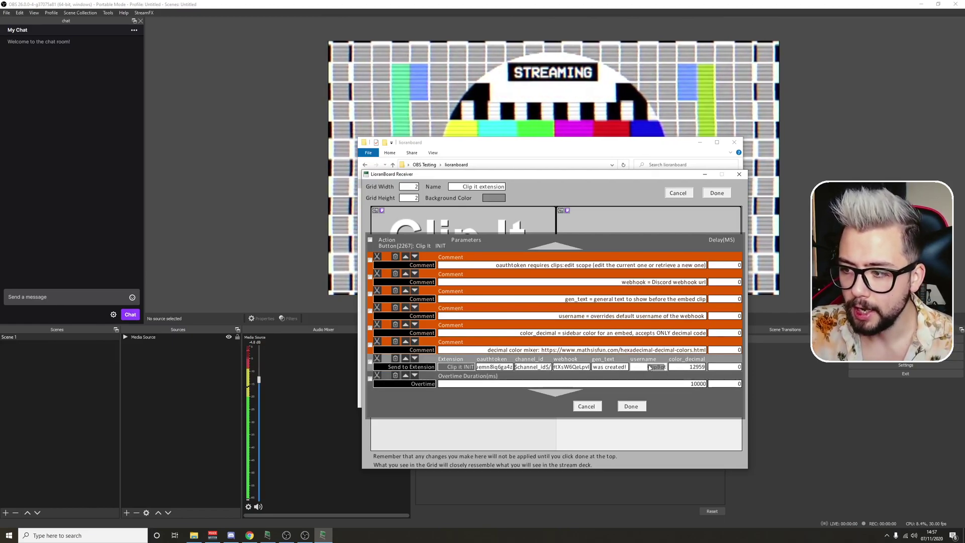
pyautogui.moveTo(637, 369); pyautogui.dragTo(662, 372)
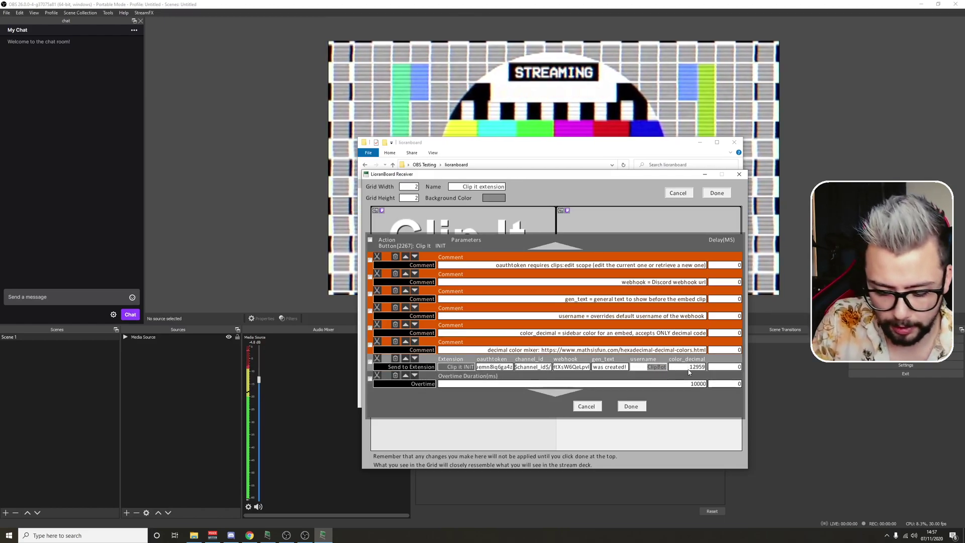
pyautogui.write('Test')
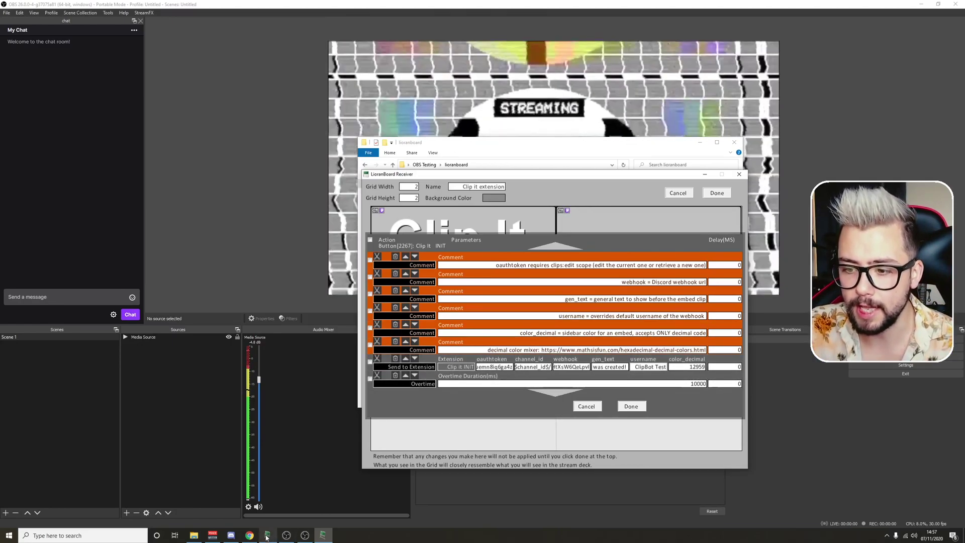
# - Confirm the edited Clip It actions and save the extension deck
pyautogui.click(231, 536)
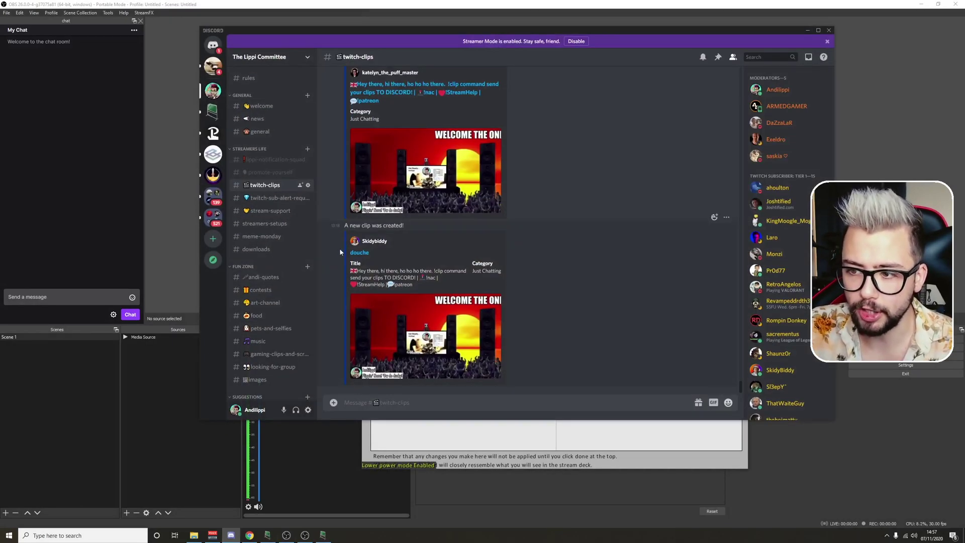
pyautogui.click(735, 469)
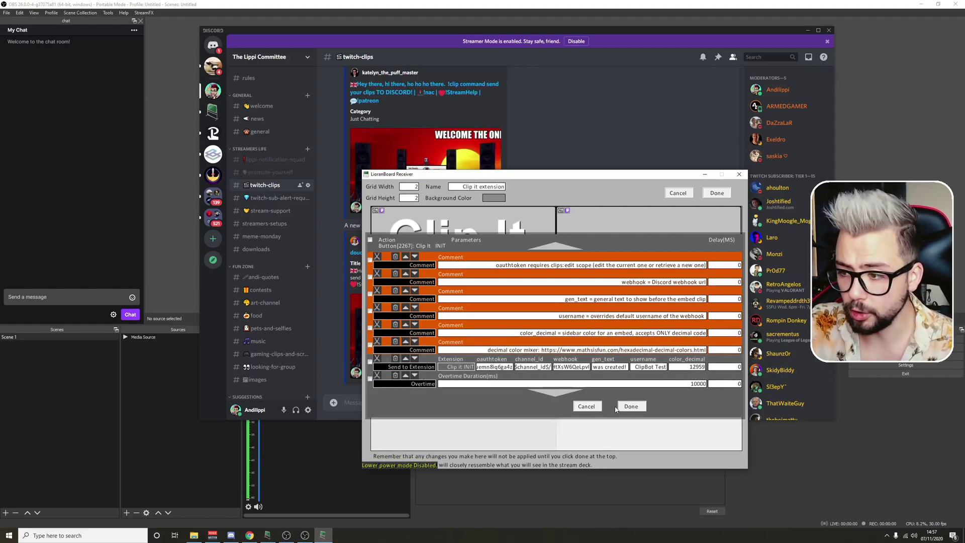
pyautogui.click(630, 407)
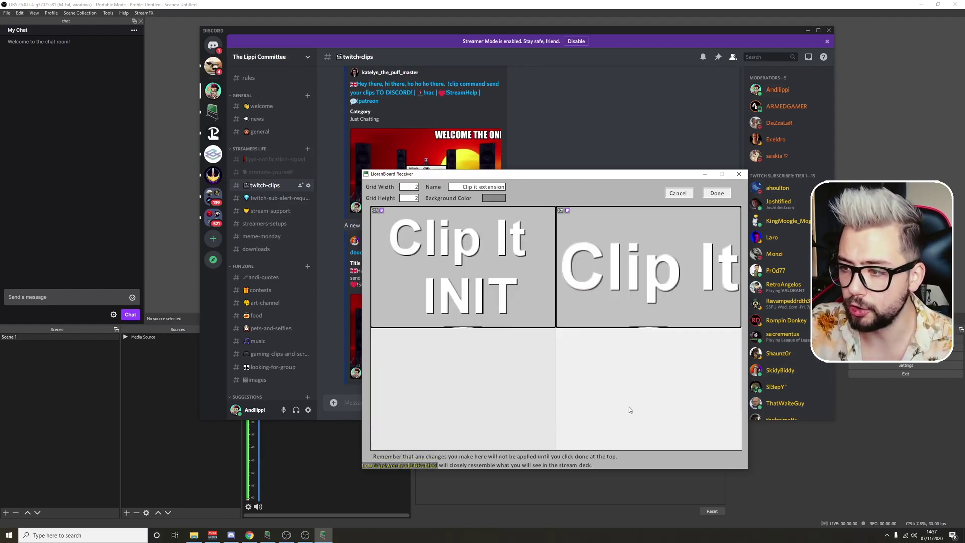
pyautogui.click(717, 193)
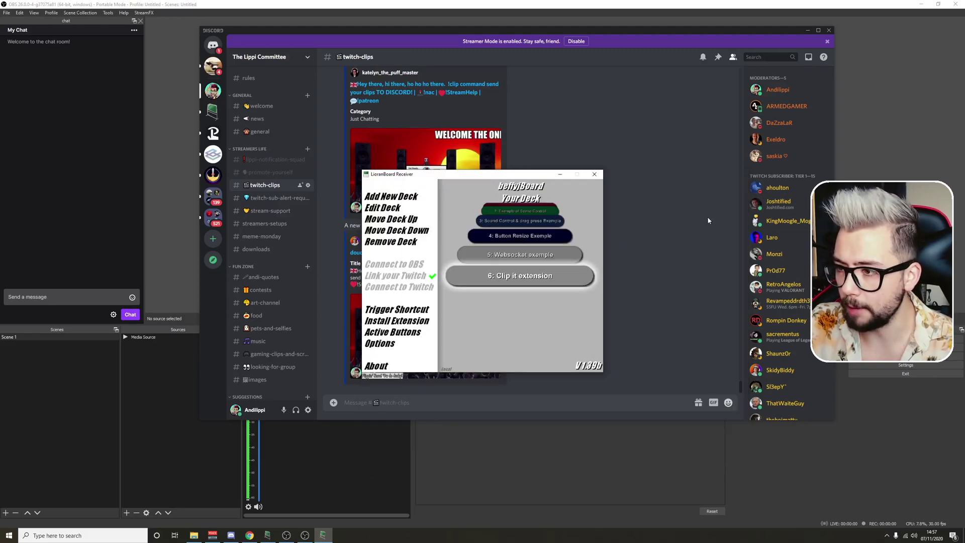
# - Send !clip in the OBS stream chat and get the 'Oof, something went wrong' reply
pyautogui.click(961, 465)
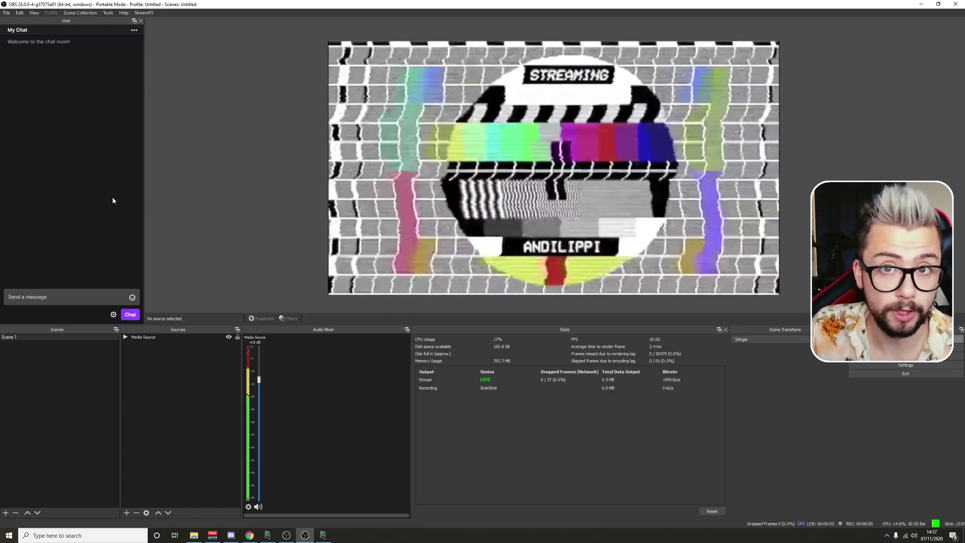
pyautogui.click(66, 303)
pyautogui.write('!clip')
pyautogui.press('Return')
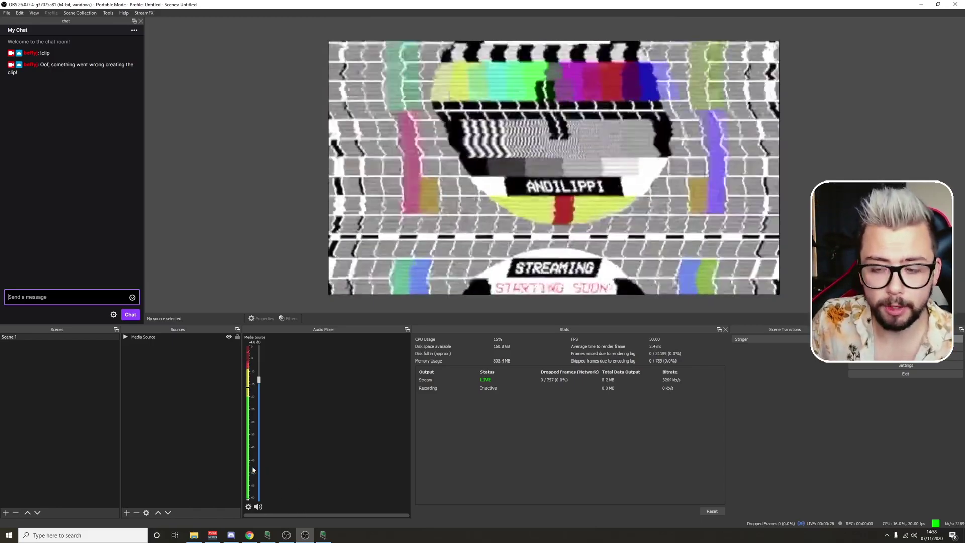
pyautogui.click(323, 535)
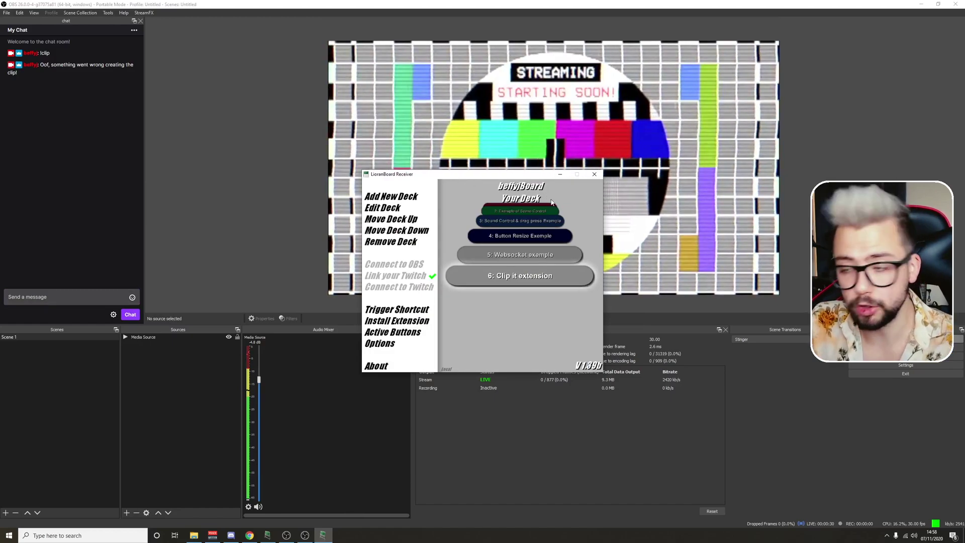
# - Close LioranBoard Receiver and relaunch it from the LioranBoard Receiver(PC) folder
pyautogui.click(473, 277)
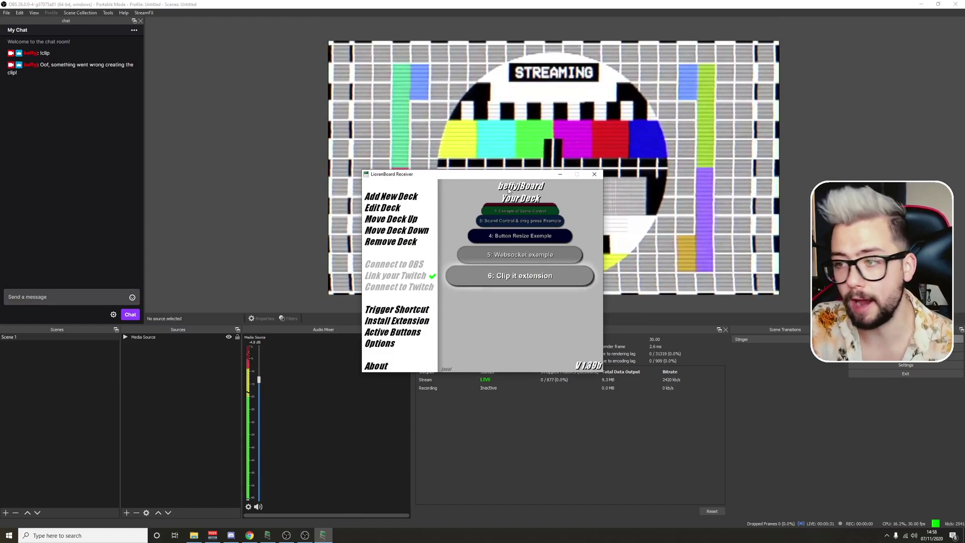
pyautogui.click(558, 280)
pyautogui.click(594, 175)
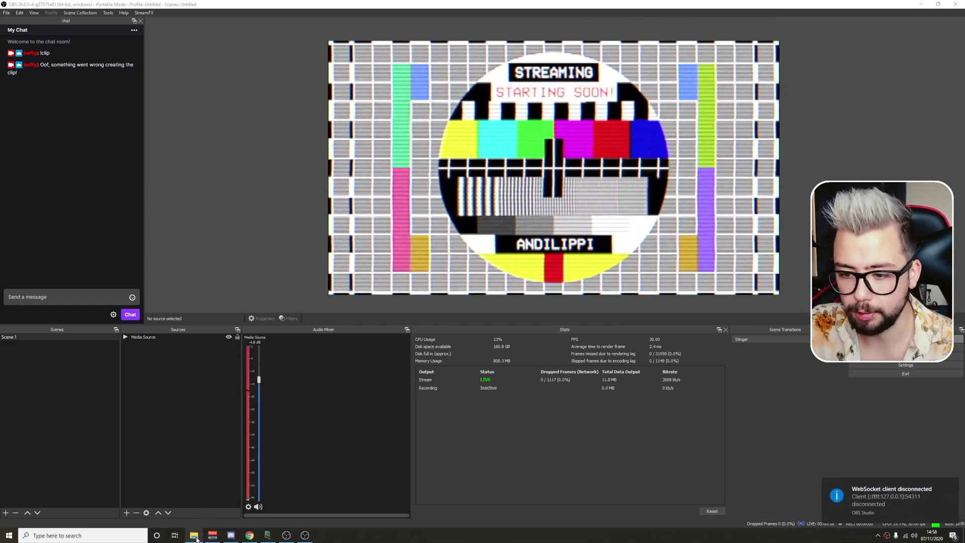
pyautogui.click(194, 535)
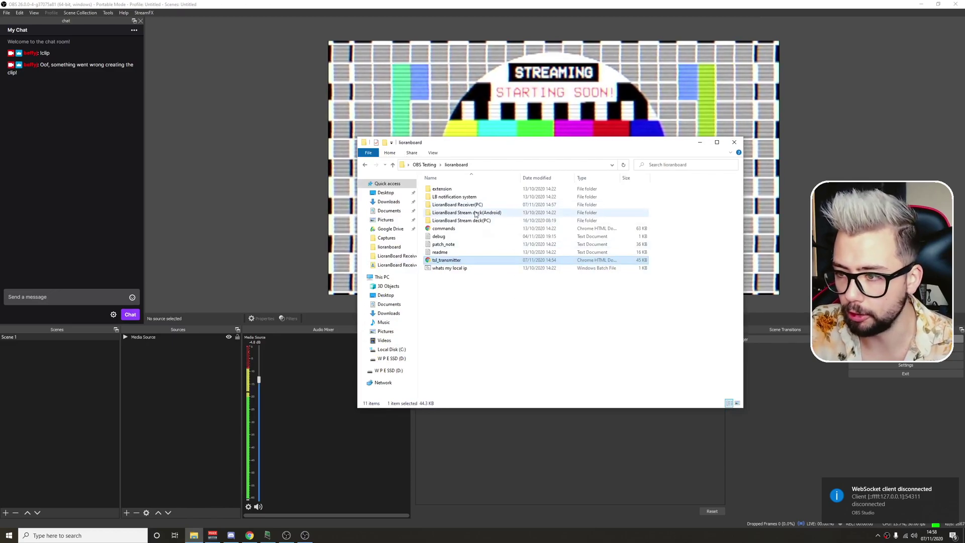
pyautogui.doubleClick(457, 205)
pyautogui.click(452, 324)
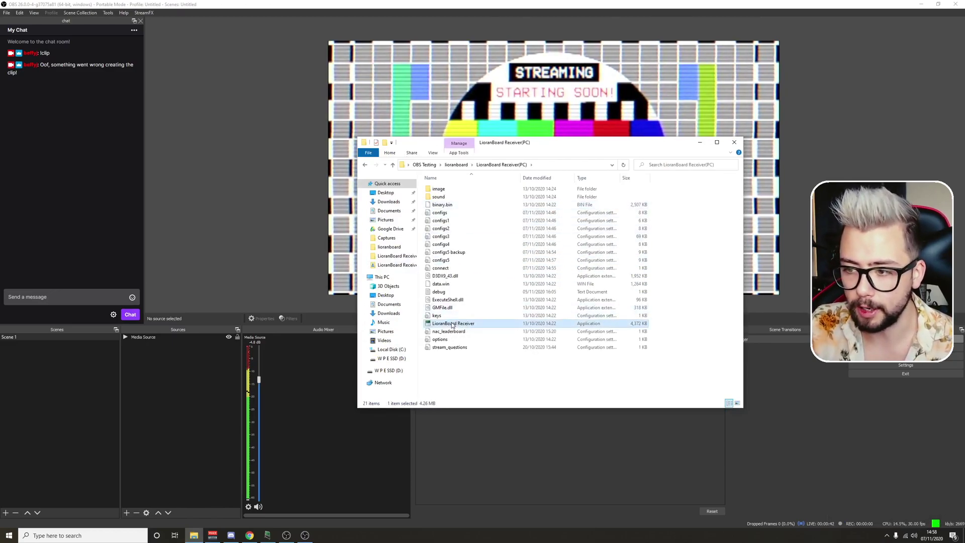
pyautogui.doubleClick(449, 322)
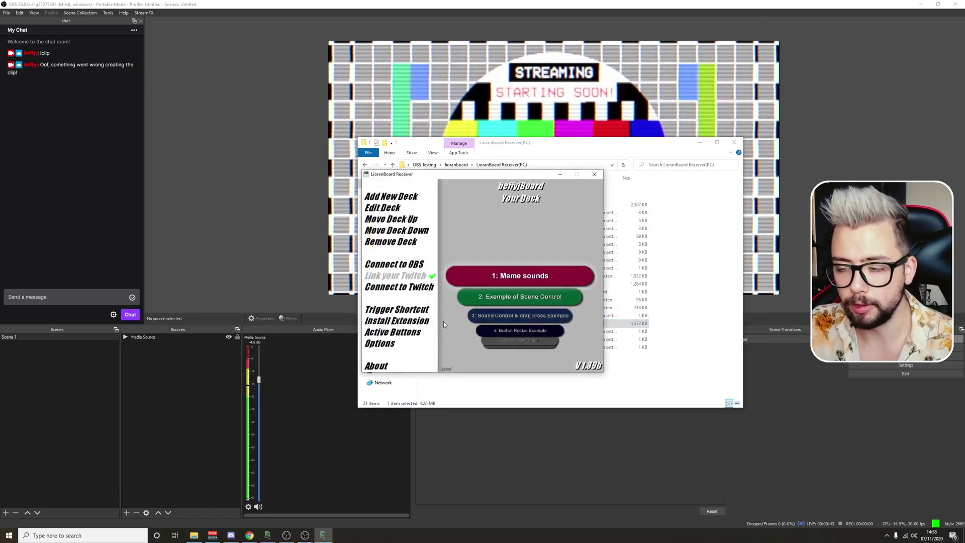
# - Reconnect LioranBoard Receiver to OBS and to Twitch chat
pyautogui.click(392, 266)
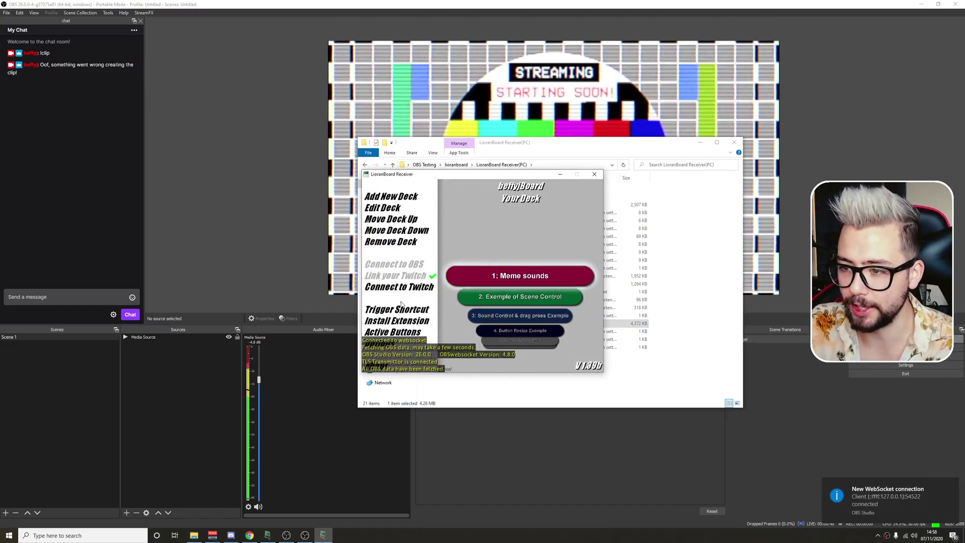
pyautogui.click(400, 288)
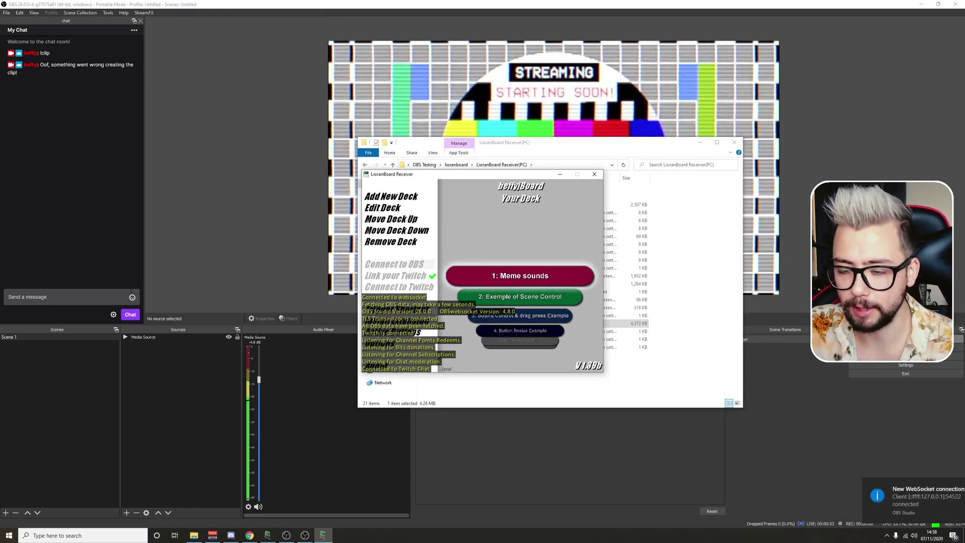
pyautogui.click(75, 292)
# - Send !clip again in the OBS chat, which now returns a working Twitch clip link
pyautogui.write('!')
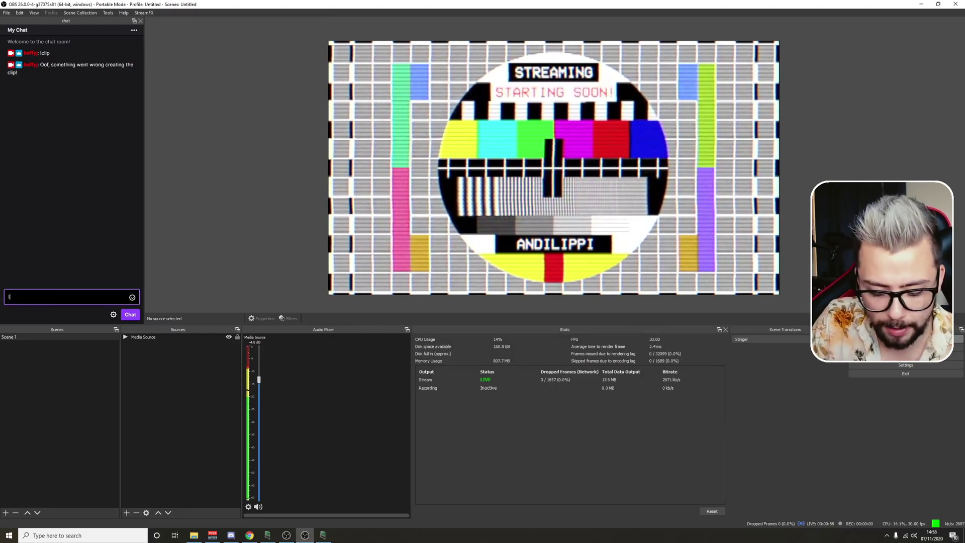
pyautogui.write('clip')
pyautogui.press('Return')
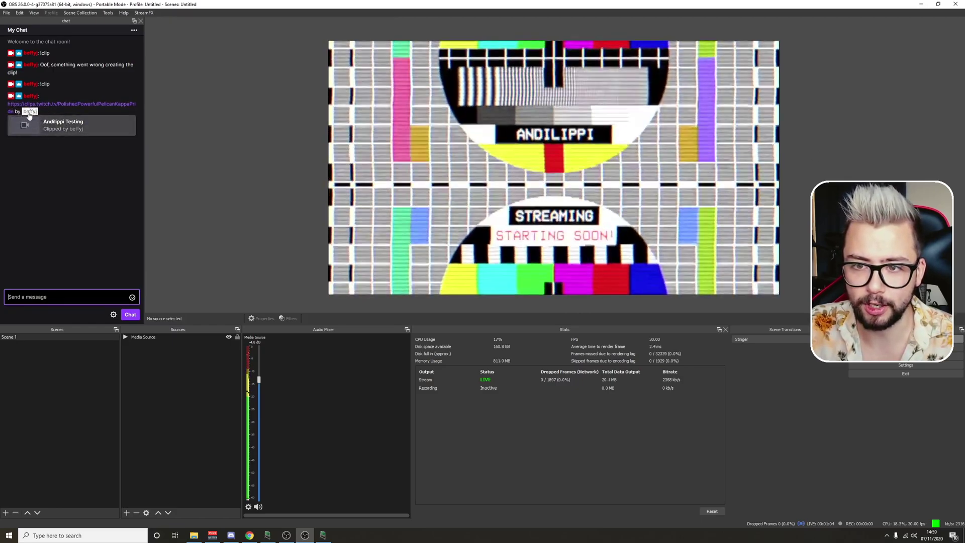
pyautogui.click(231, 534)
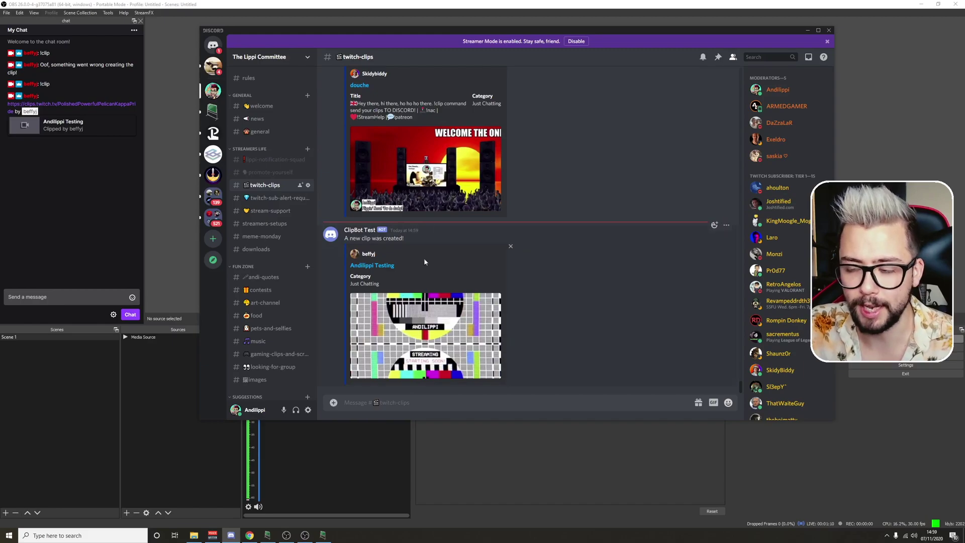
# - Go back to the OBS stream chat after reviewing the ClipBot Test clip post
pyautogui.click(93, 301)
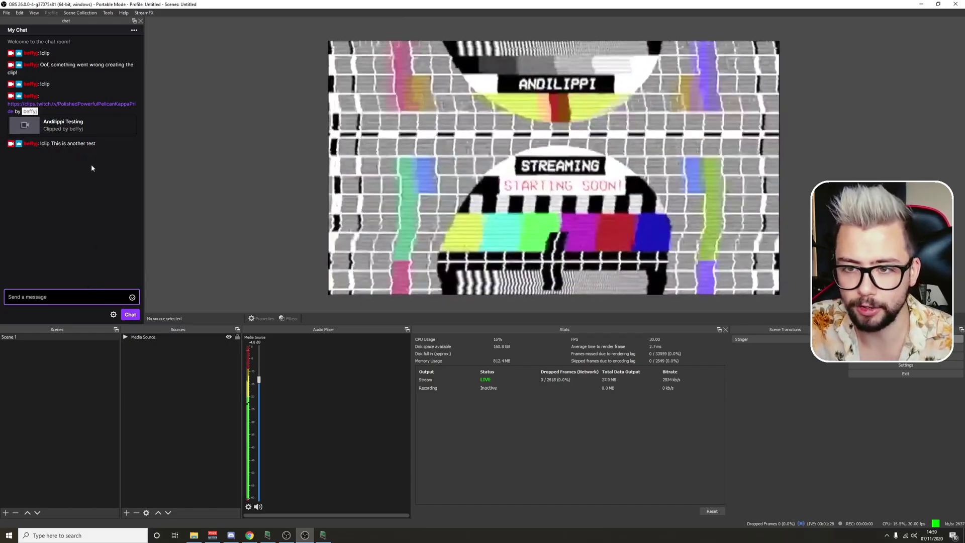
# - Send '!clip This is another test' in chat, which gets a new clip link
pyautogui.moveTo(98, 144); pyautogui.dragTo(51, 147)
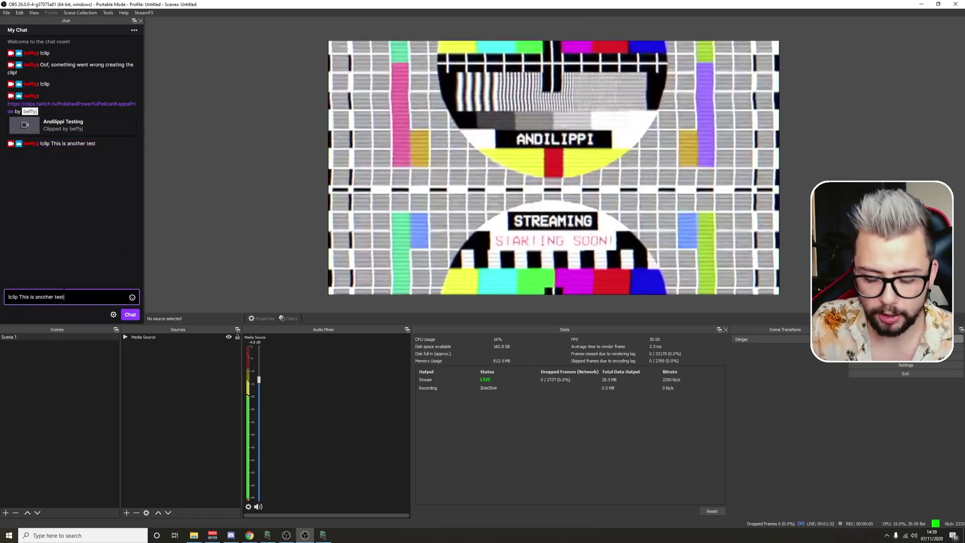
pyautogui.press('Return')
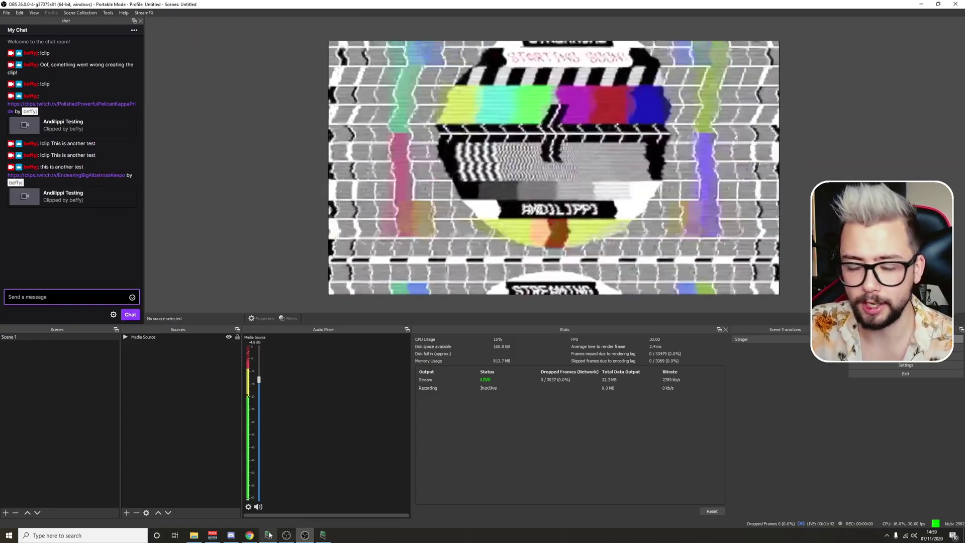
pyautogui.moveTo(304, 537)
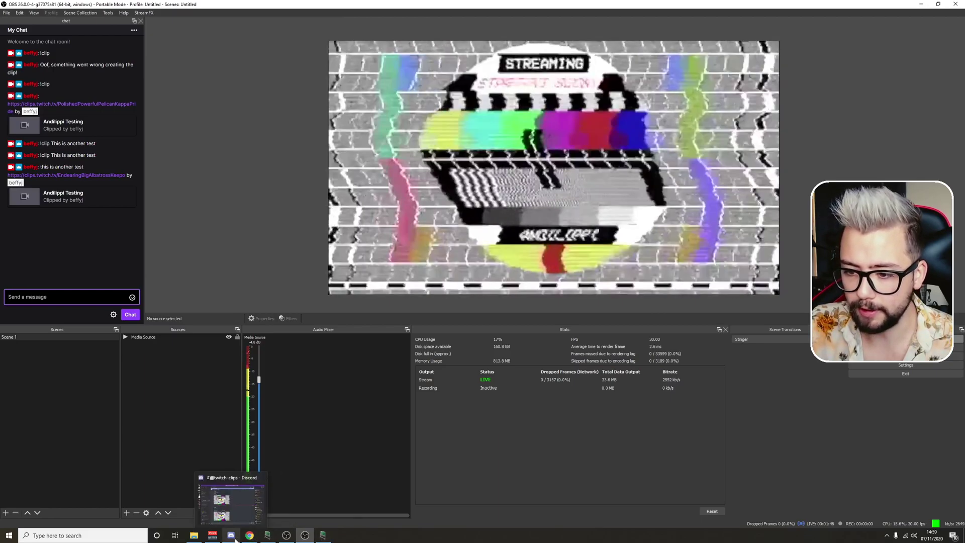
pyautogui.click(234, 538)
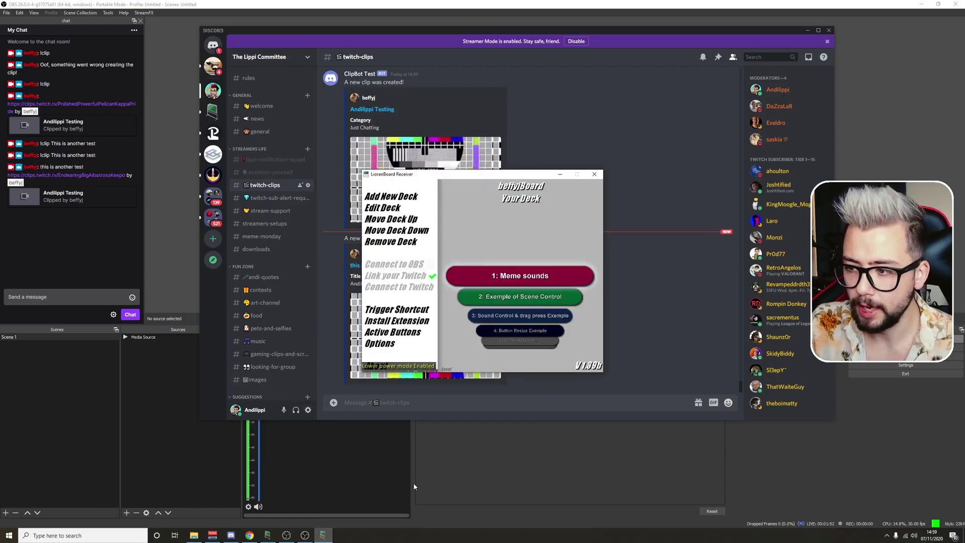
pyautogui.scroll(-5, 539, 296)
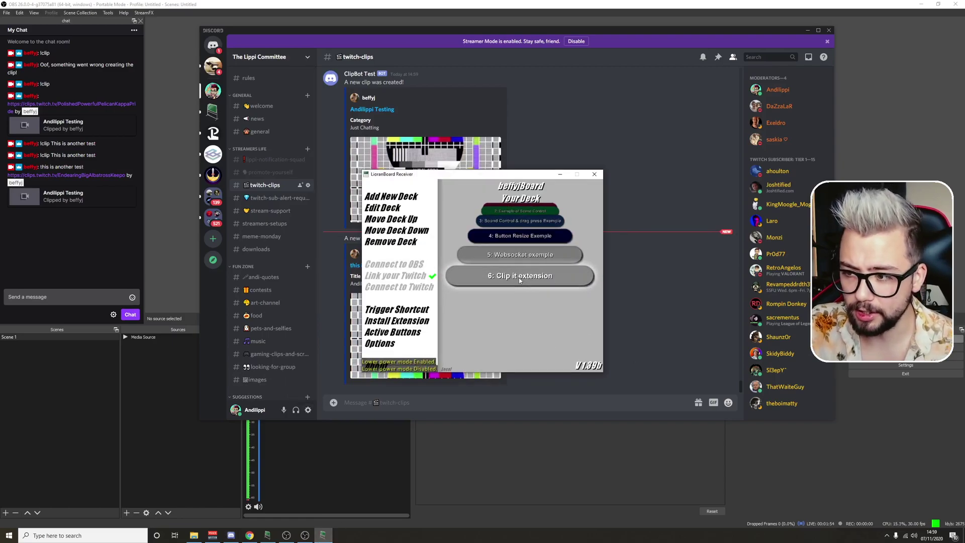
pyautogui.click(520, 280)
pyautogui.rightClick(634, 285)
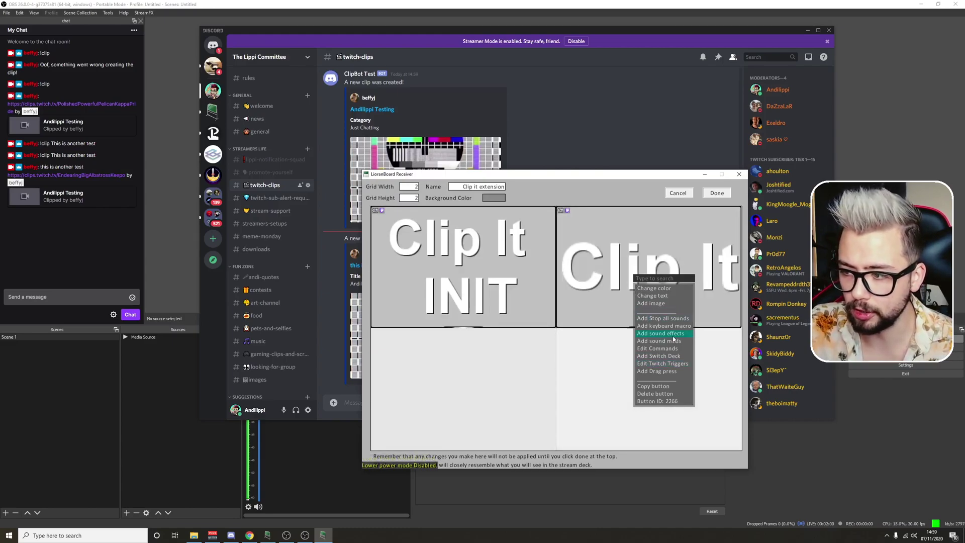
pyautogui.click(671, 363)
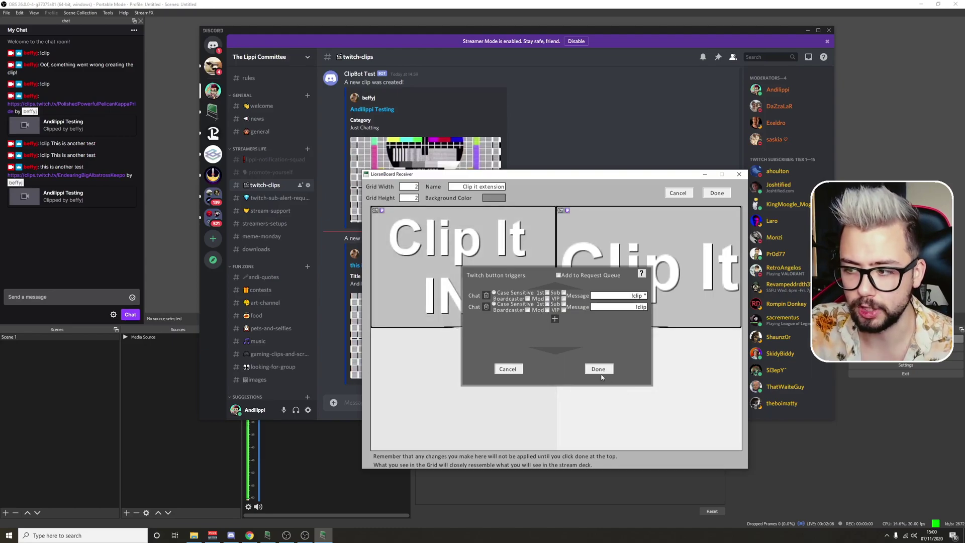
pyautogui.click(598, 370)
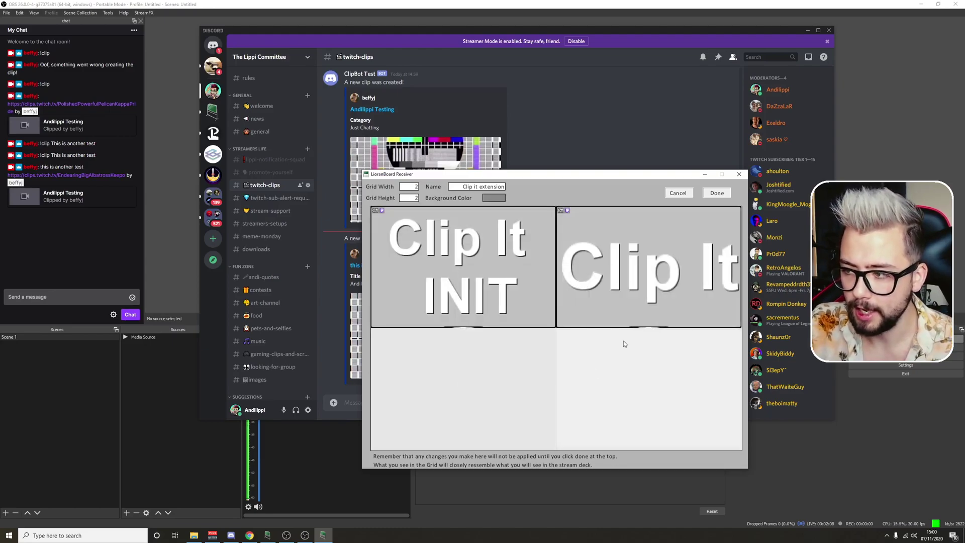
pyautogui.click(716, 194)
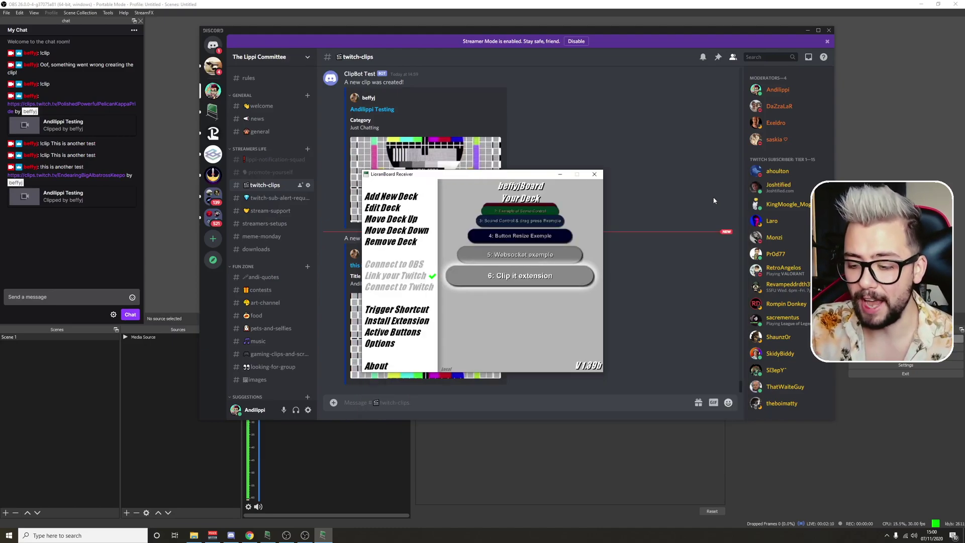